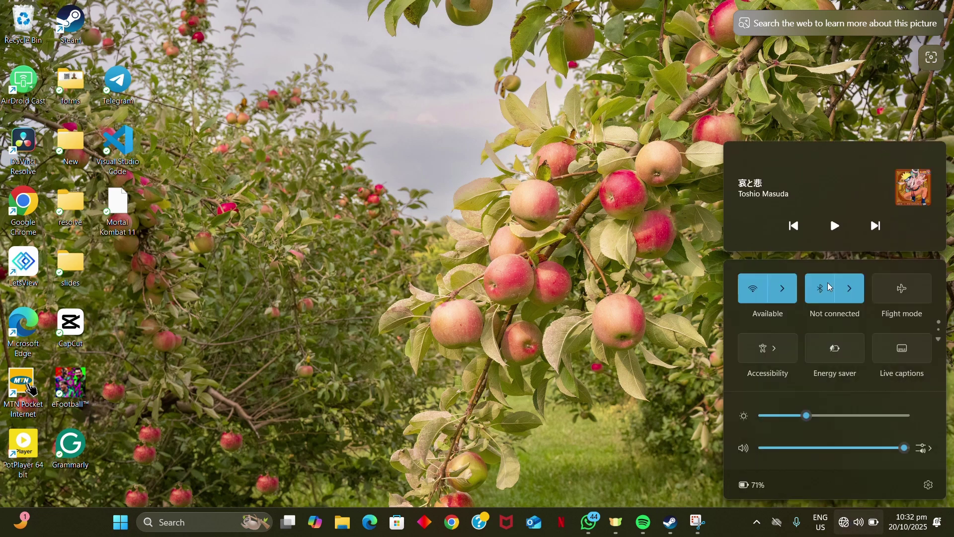
Step: Check the available Wi-Fi networks, then launch Google Chrome
left_click(784, 290)
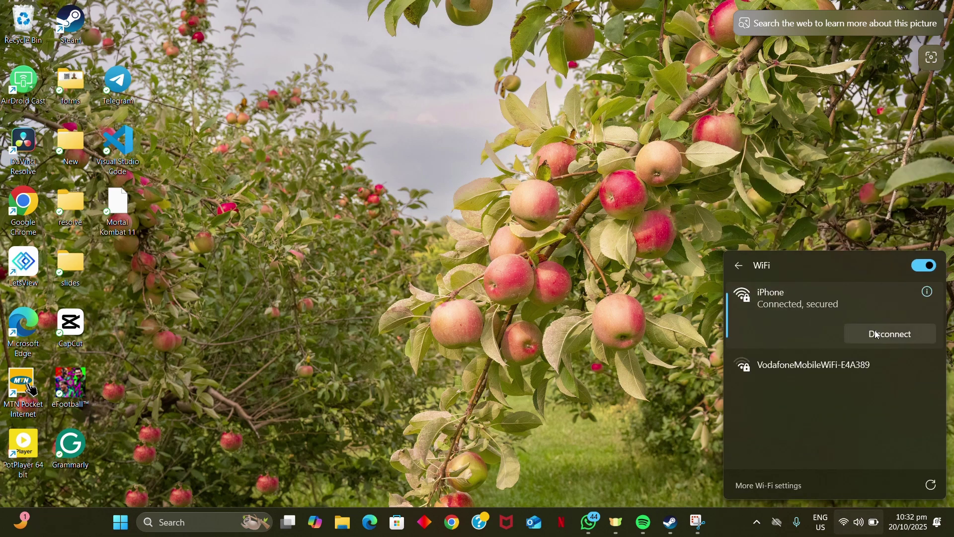
left_click(517, 343)
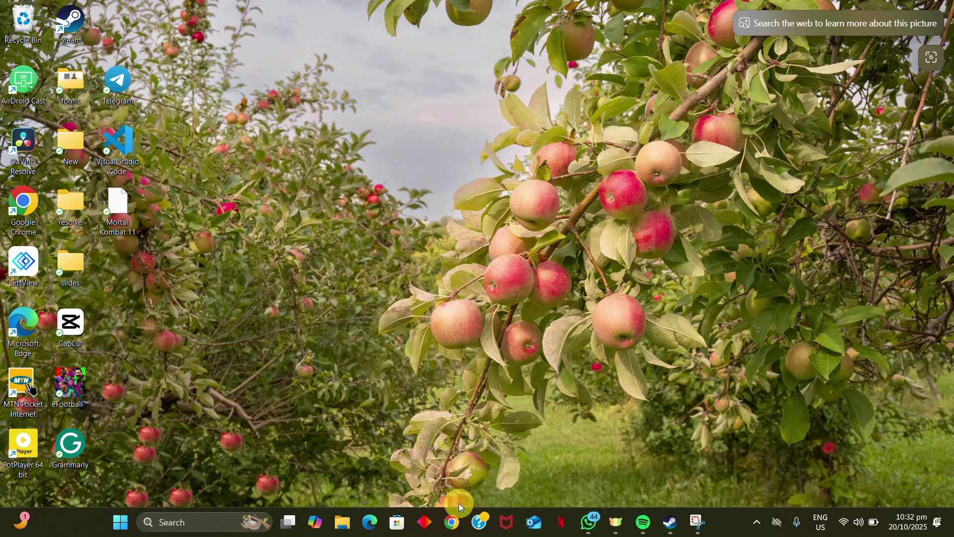
left_click(452, 522)
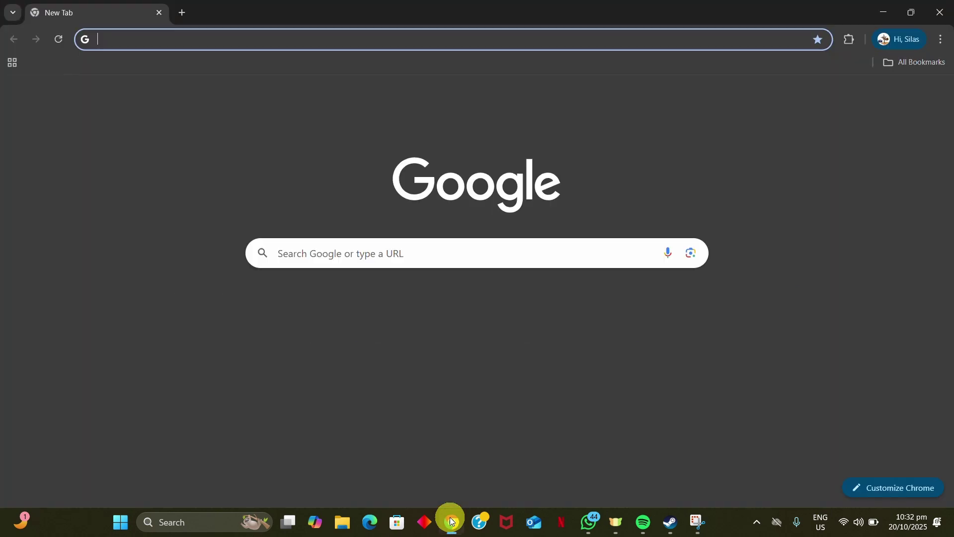
Step: Search Google for 'microsoft customization tool' using the autocomplete suggestion
left_click(356, 252)
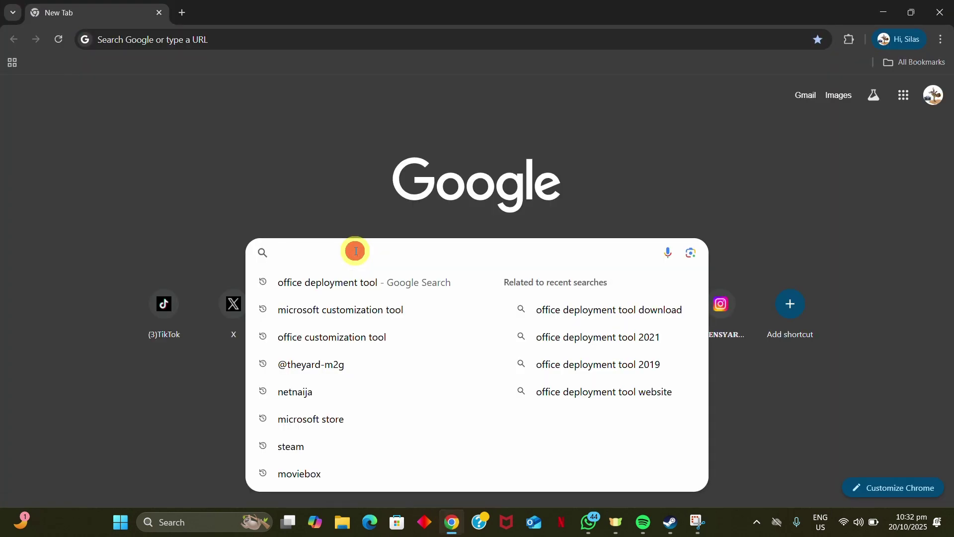
type("micr")
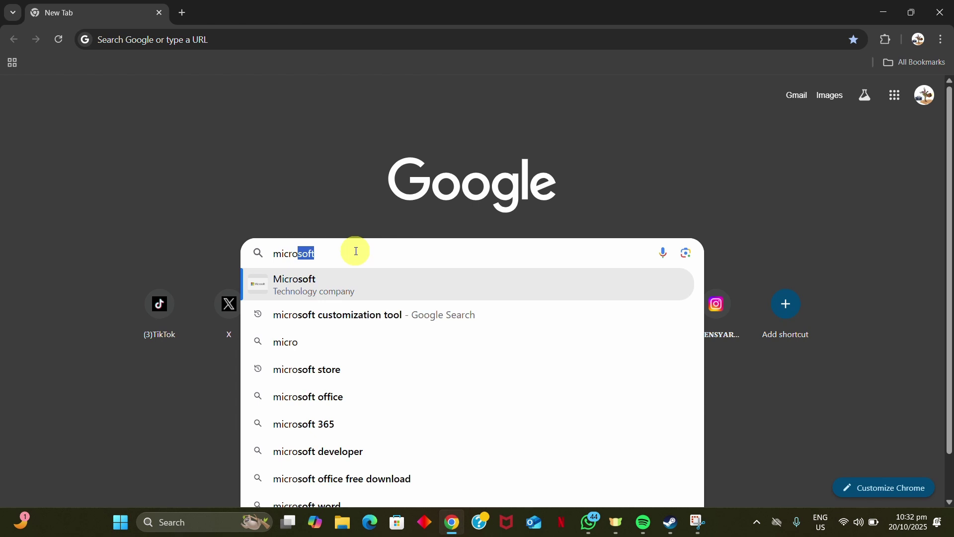
type("osoft")
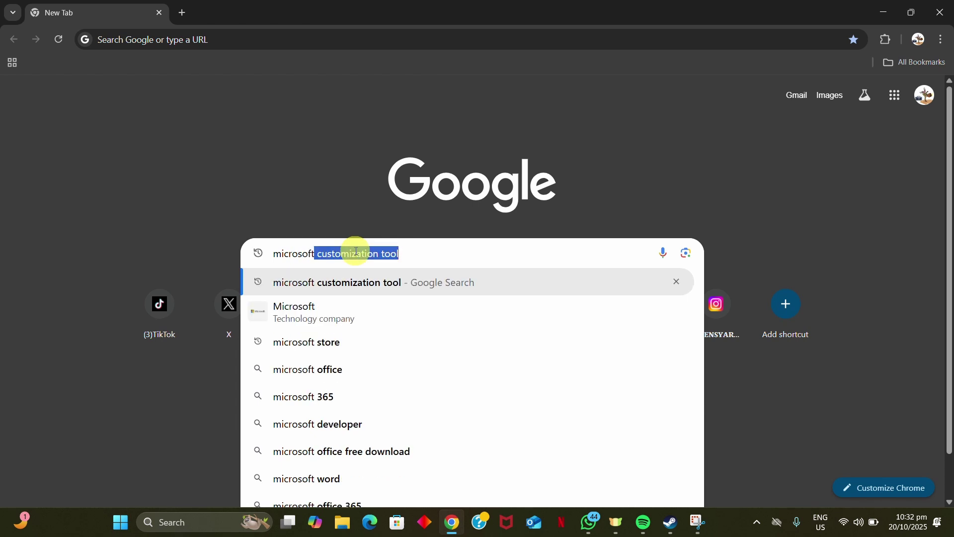
key("Delete")
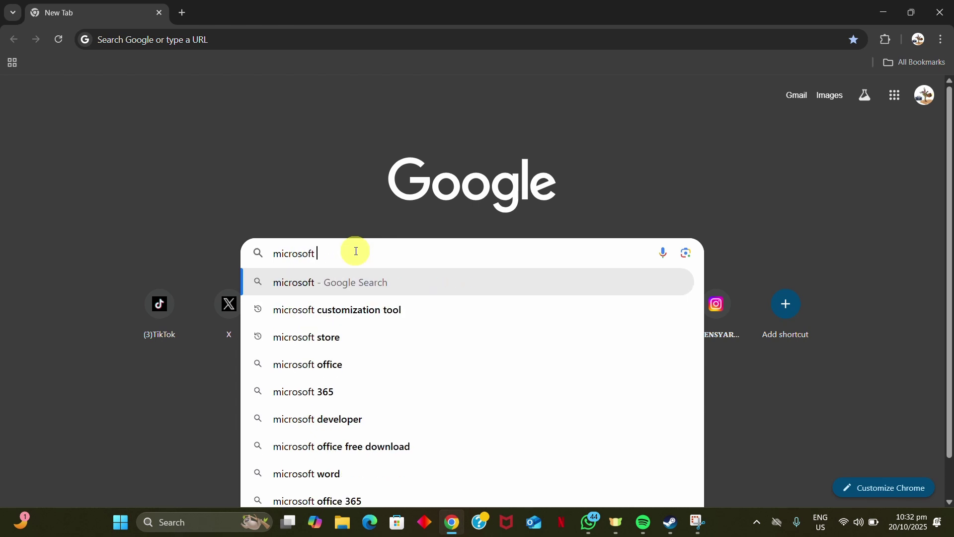
type("cus")
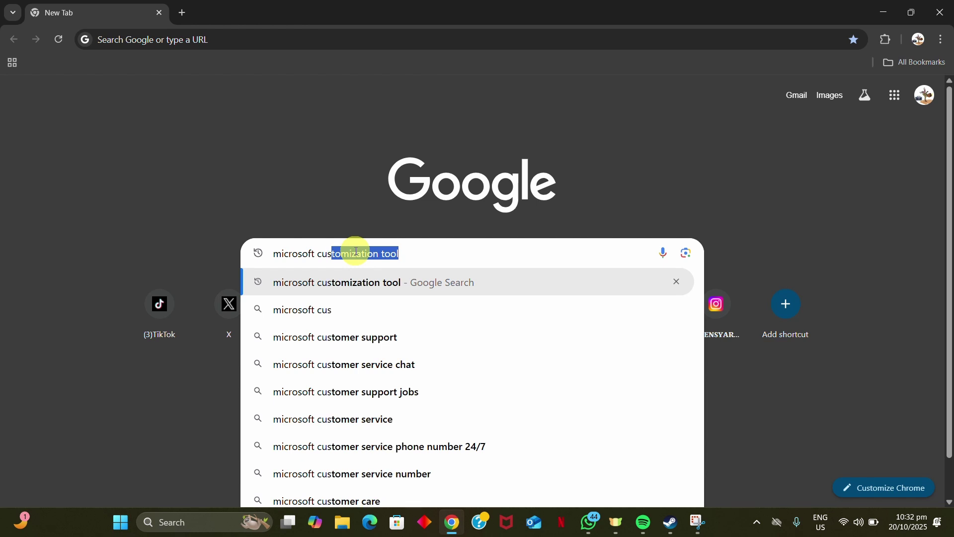
left_click(403, 283)
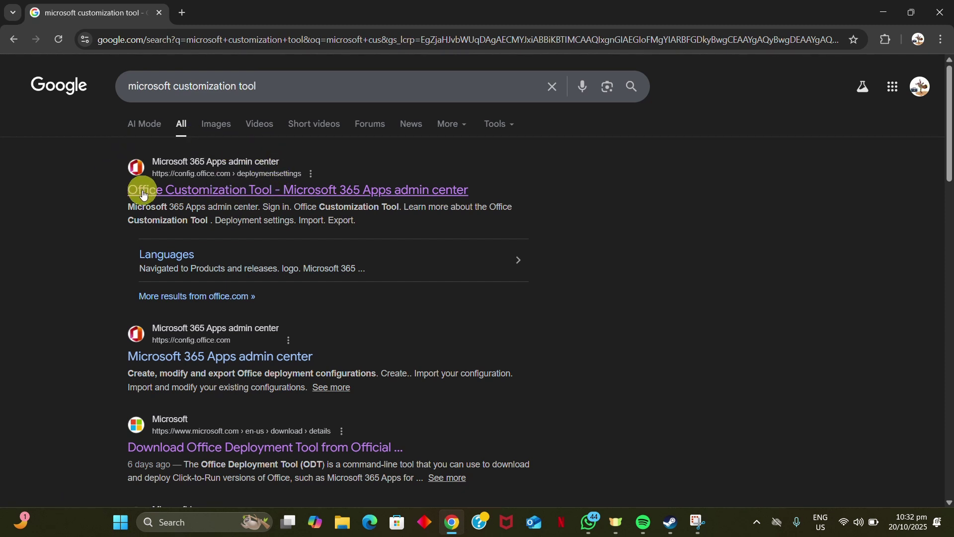
Step: Open the Office Customization Tool and choose Office LTSC Professional Plus 2024 - Volume License
left_click(157, 197)
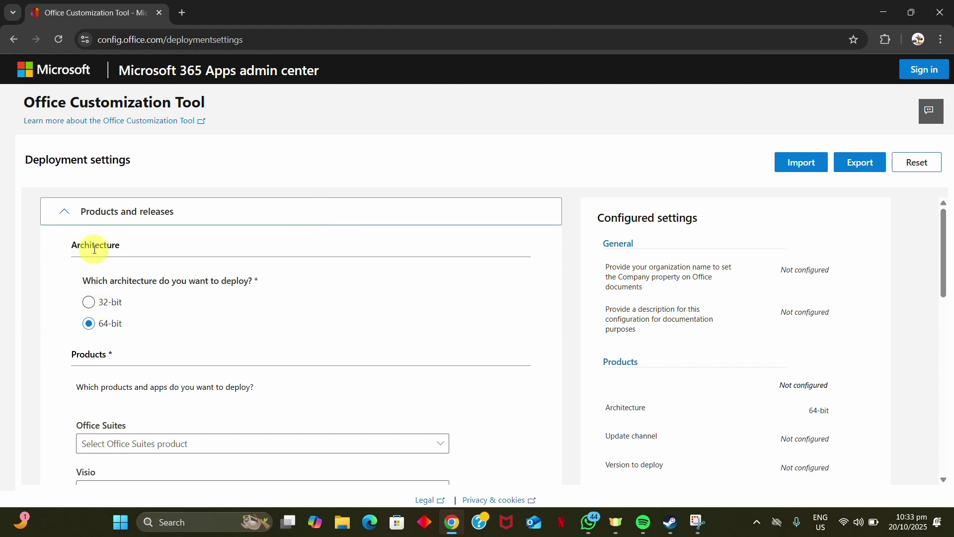
scroll(84, 318, "down", 1)
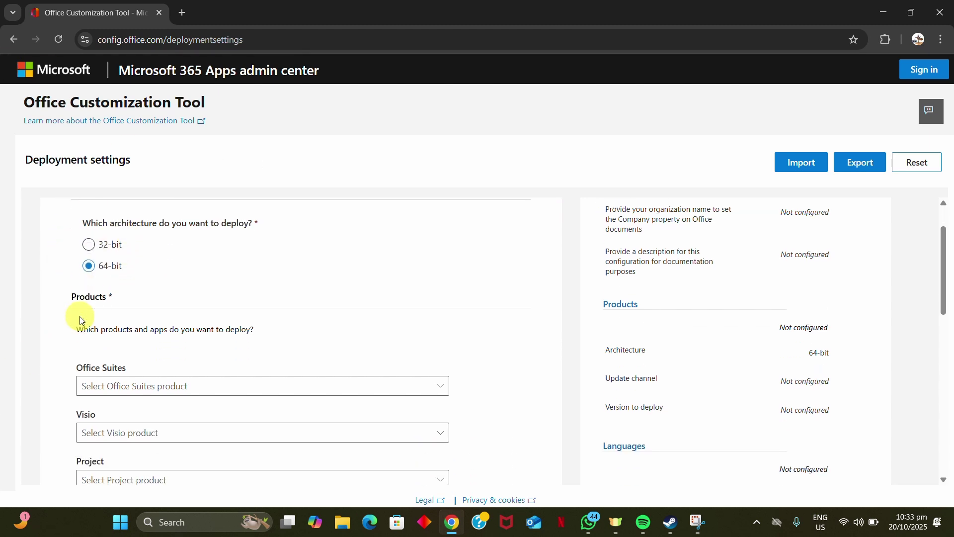
scroll(133, 234, "up", 1)
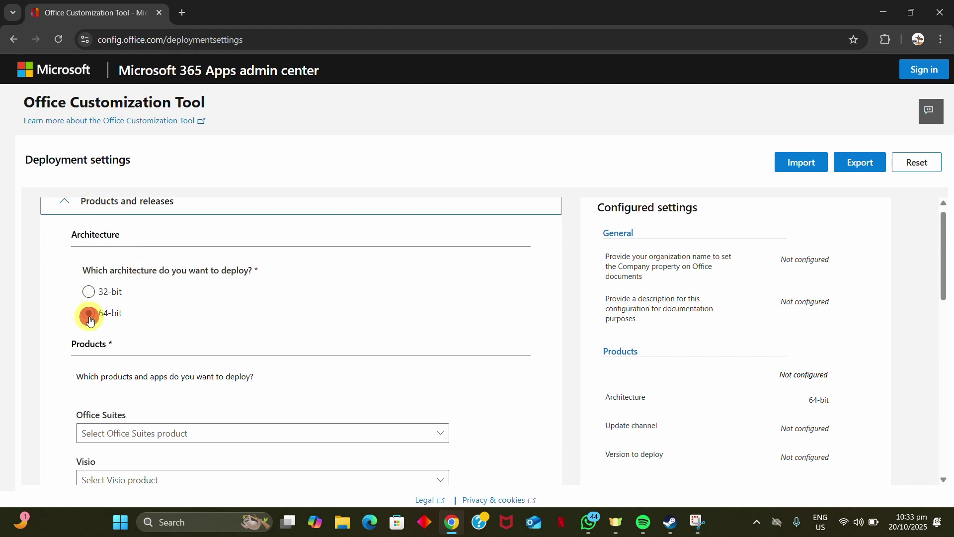
scroll(89, 320, "down", 2)
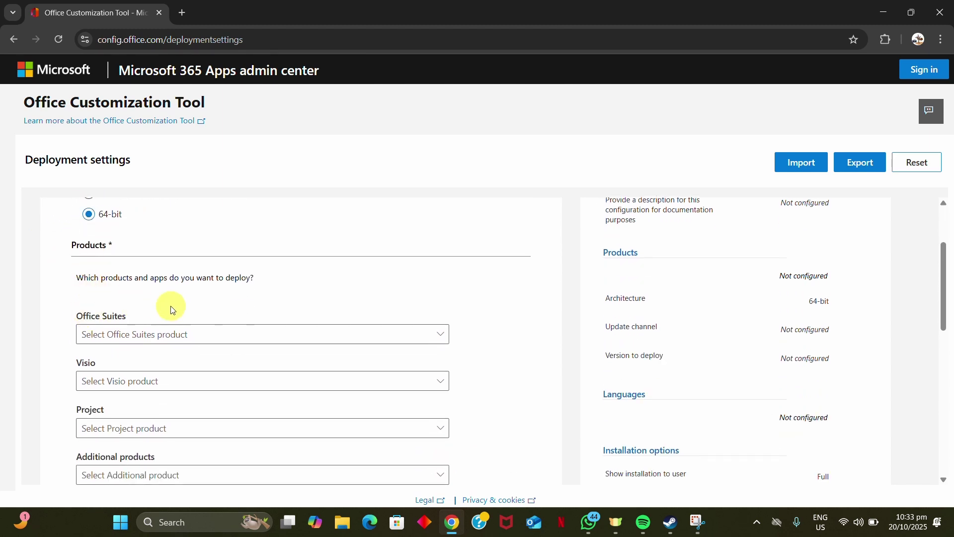
left_click(442, 335)
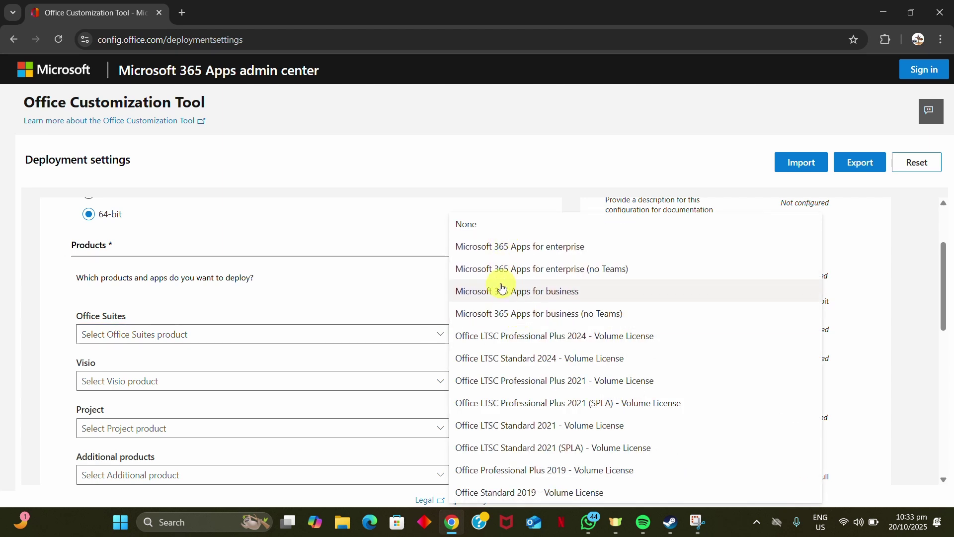
left_click(499, 341)
Step: Keep Latest as the Office version to deploy
scroll(328, 340, "down", 1)
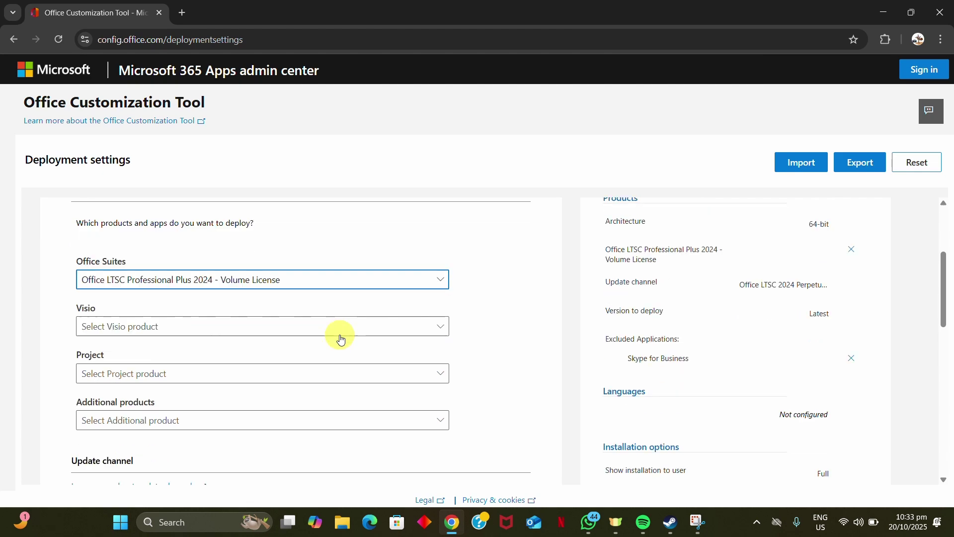
scroll(341, 339, "down", 3)
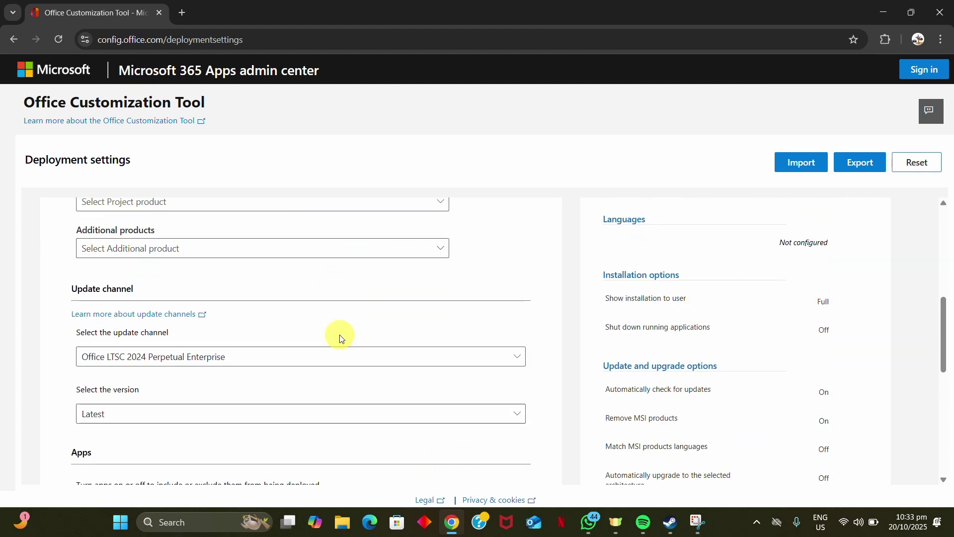
scroll(341, 335, "down", 2)
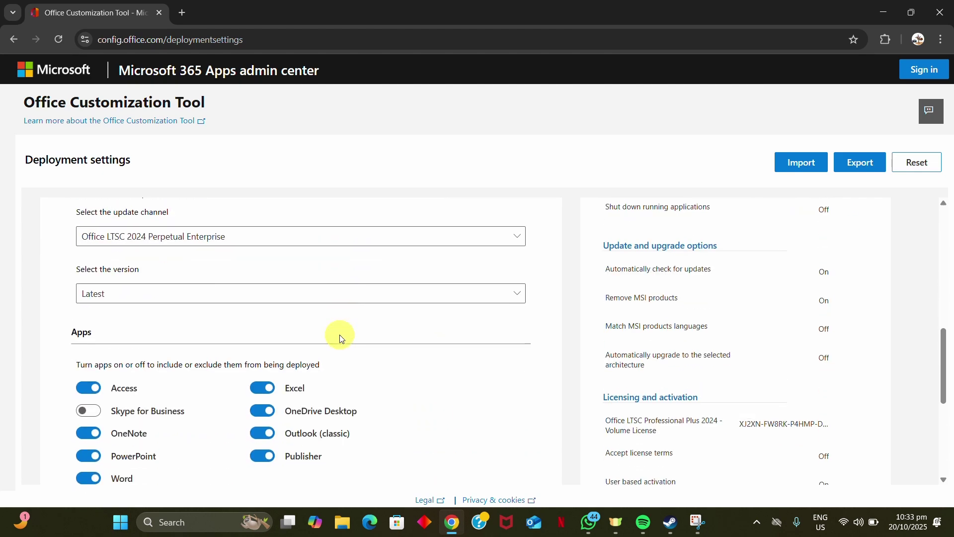
left_click(525, 297)
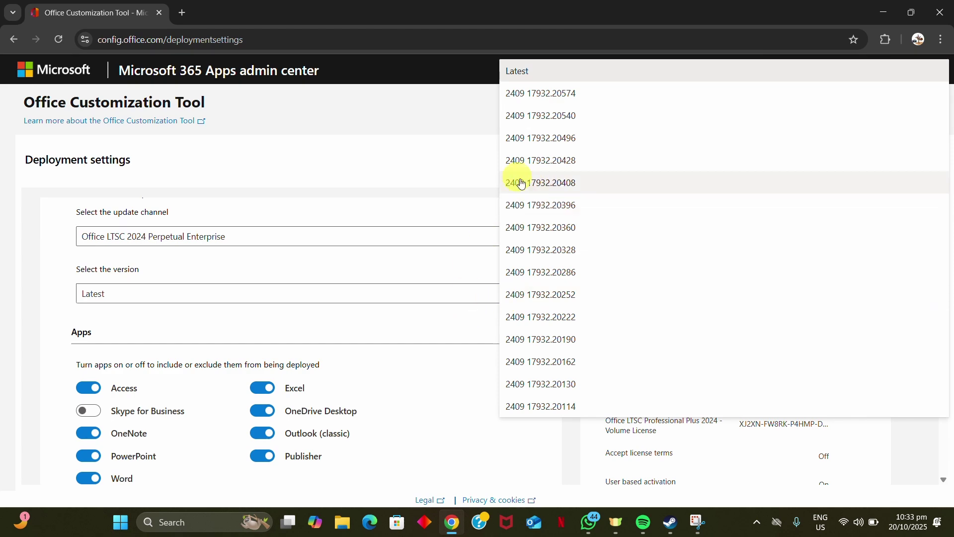
left_click(536, 71)
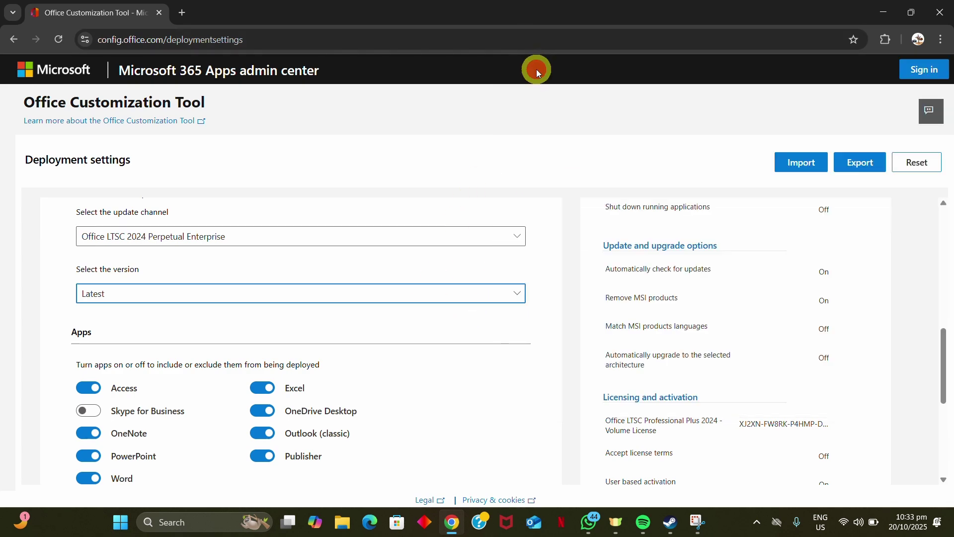
scroll(372, 271, "down", 2)
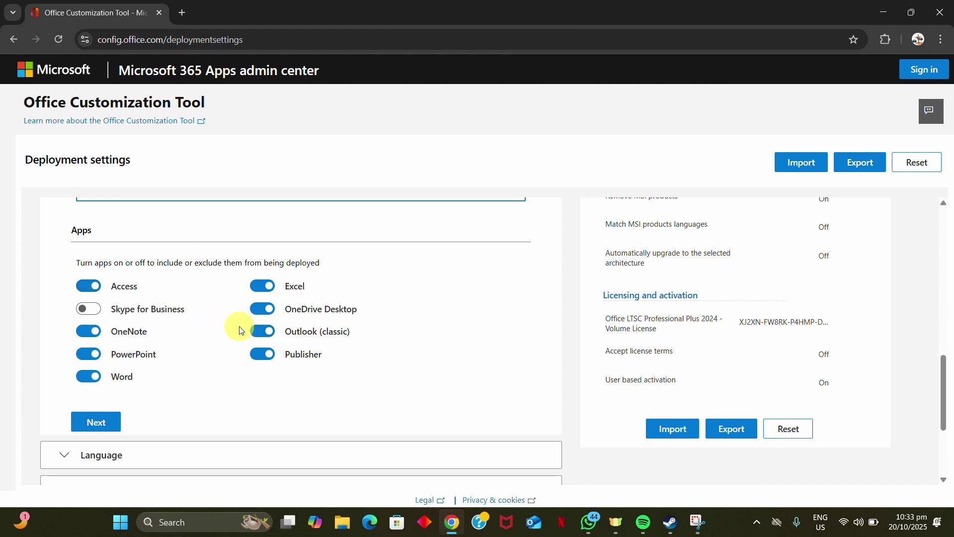
Step: Turn off Outlook (classic), Publisher and OneNote, keeping Access, Excel, OneDrive, PowerPoint and Word
left_click(267, 329)
left_click(264, 354)
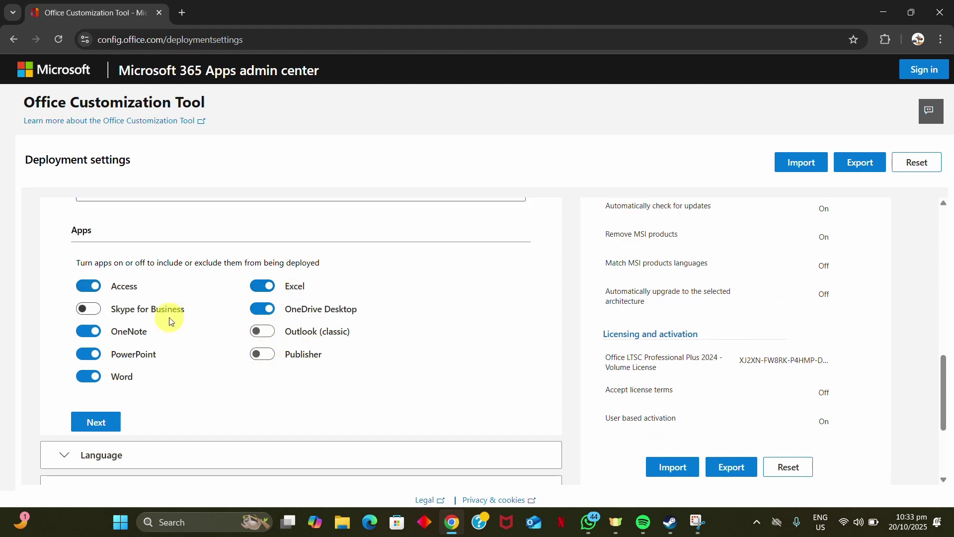
left_click(96, 332)
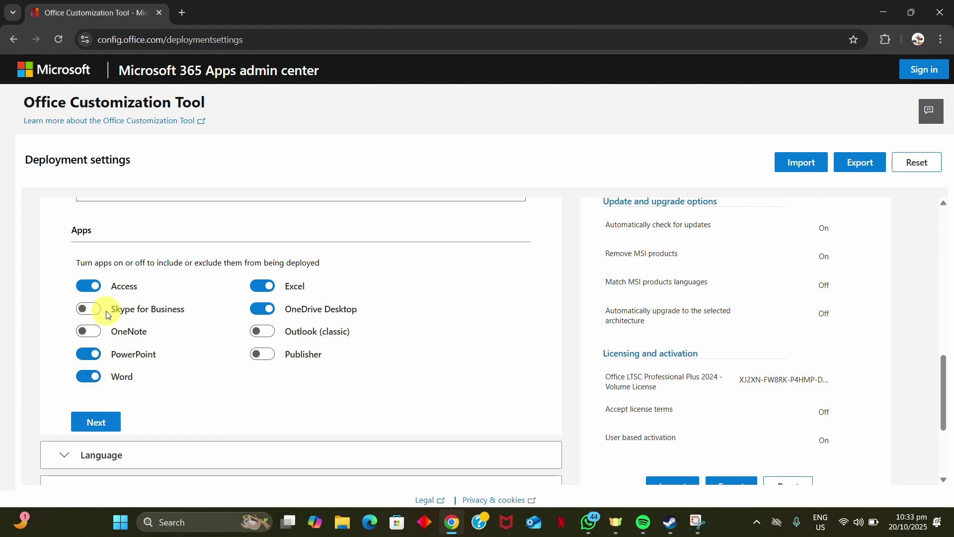
scroll(135, 394, "down", 1)
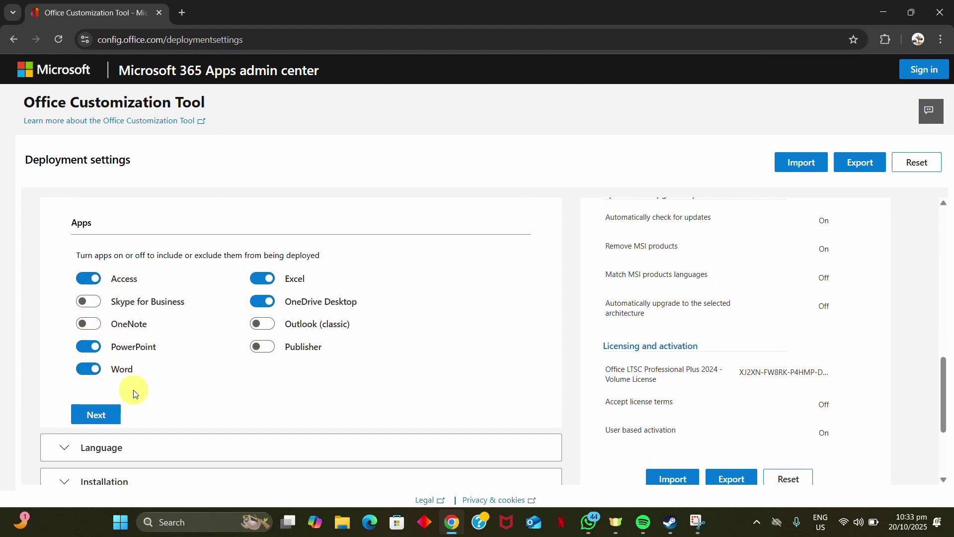
scroll(133, 393, "down", 1)
scroll(161, 349, "down", 2)
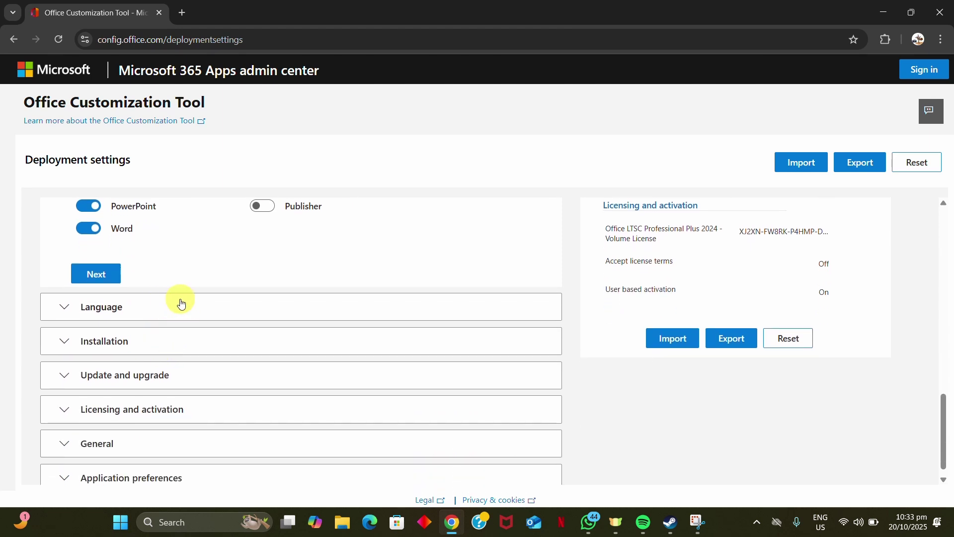
left_click(204, 315)
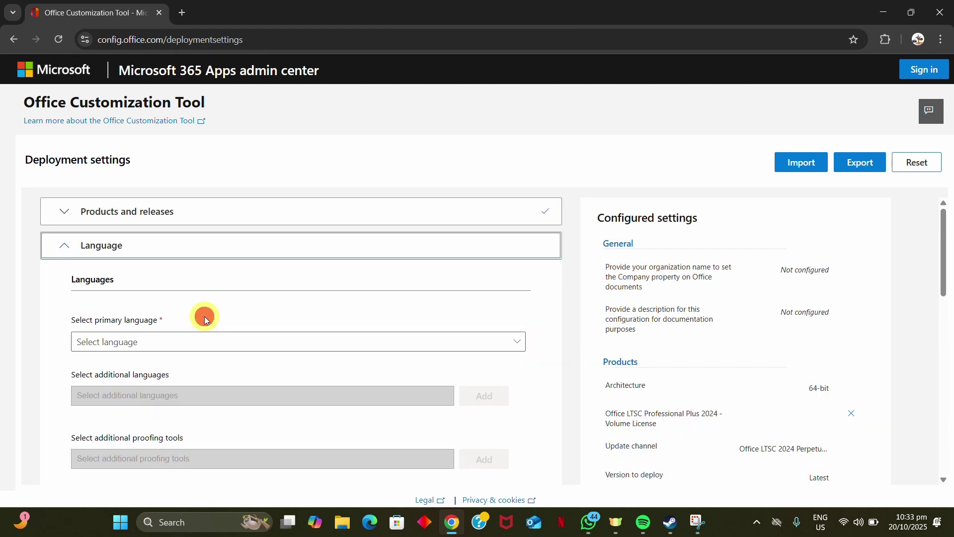
left_click(259, 344)
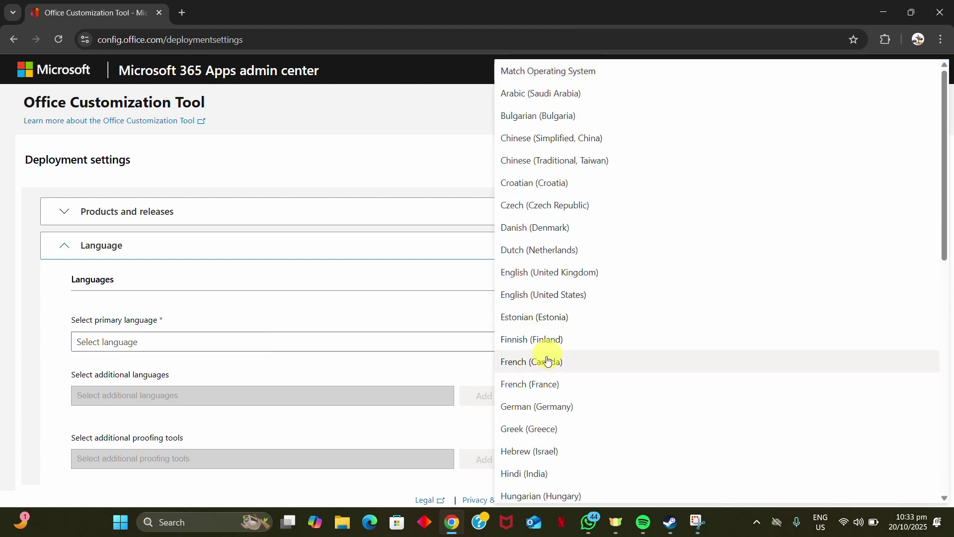
left_click(558, 281)
scroll(531, 292, "down", 1)
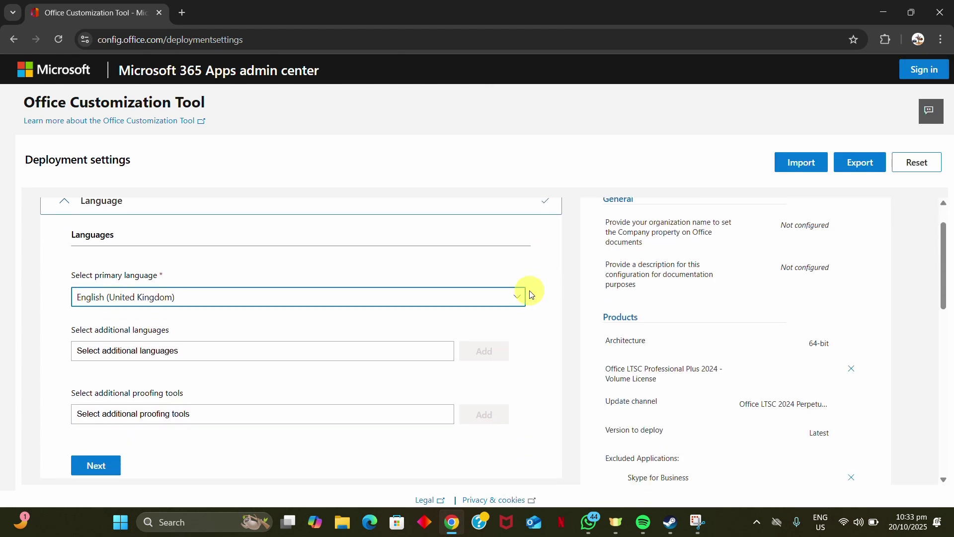
scroll(530, 294, "down", 8)
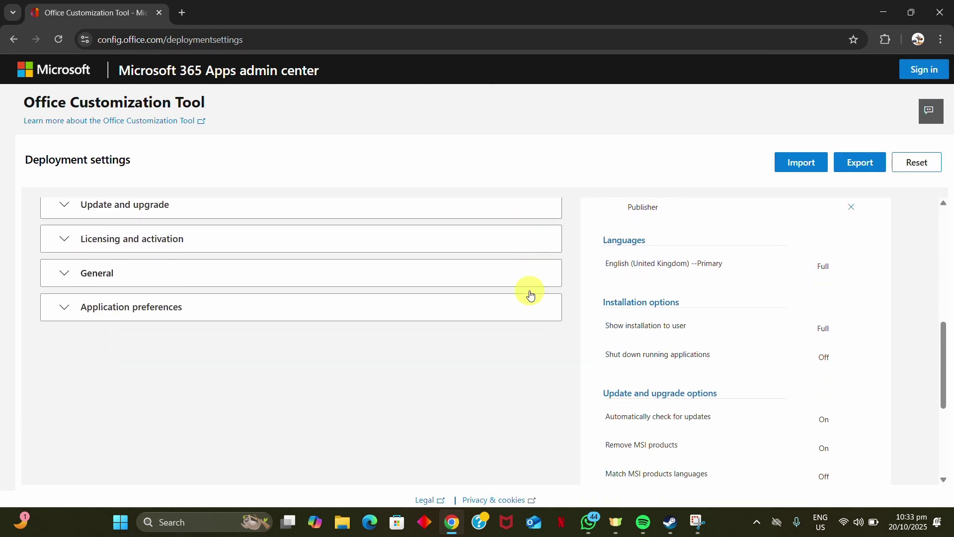
scroll(531, 294, "down", 5)
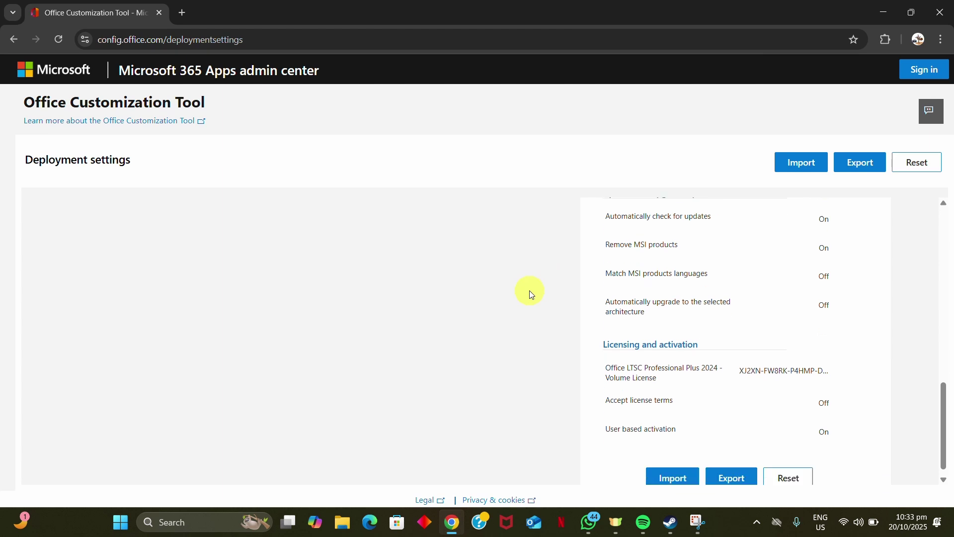
Step: Set Office Open XML formats as the default file format
left_click(726, 464)
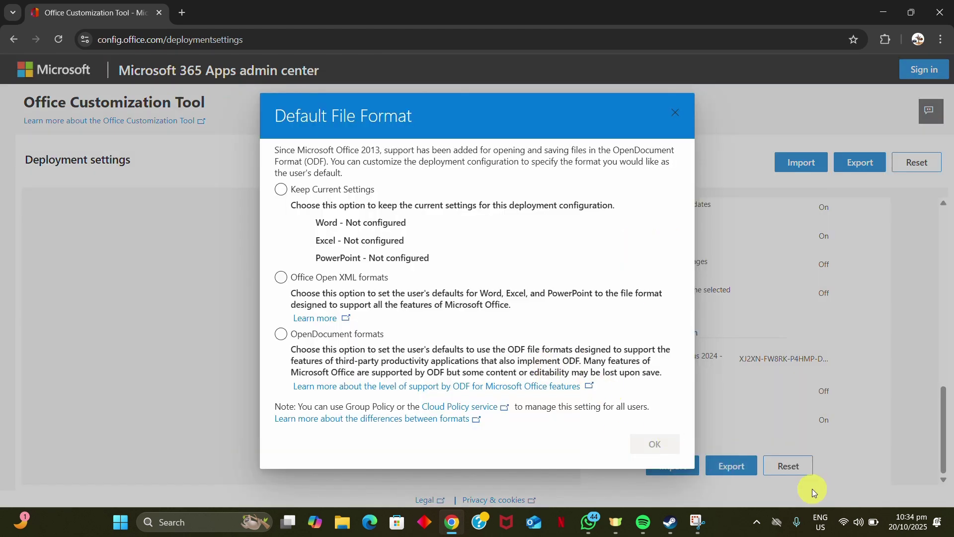
left_click(292, 281)
left_click(667, 448)
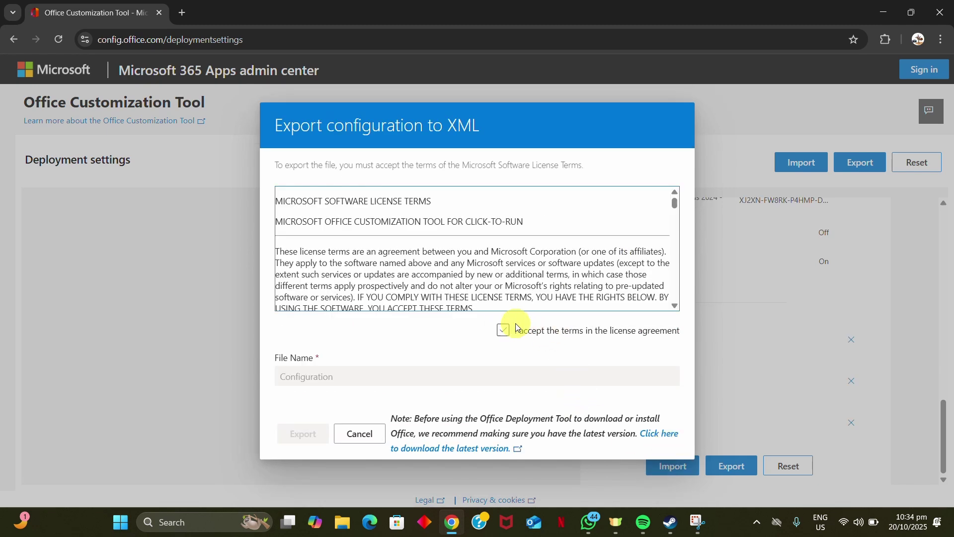
Step: Accept the license terms and export the configuration as 'Configuration'
scroll(469, 276, "down", 8)
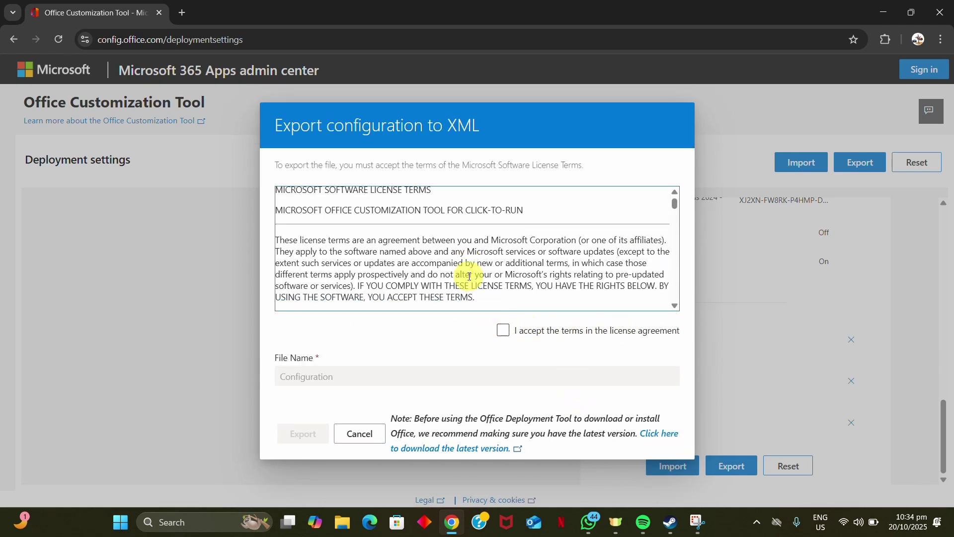
left_click(503, 331)
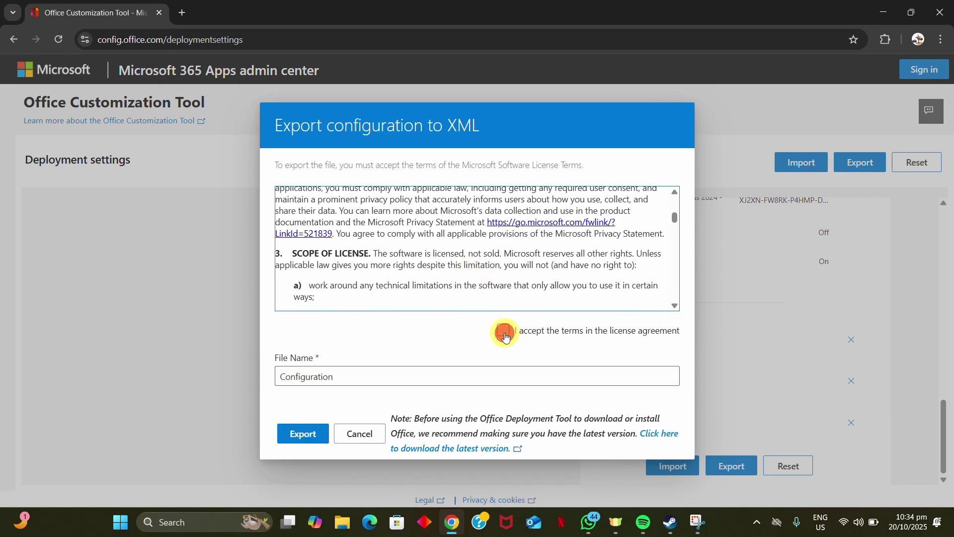
left_click(303, 434)
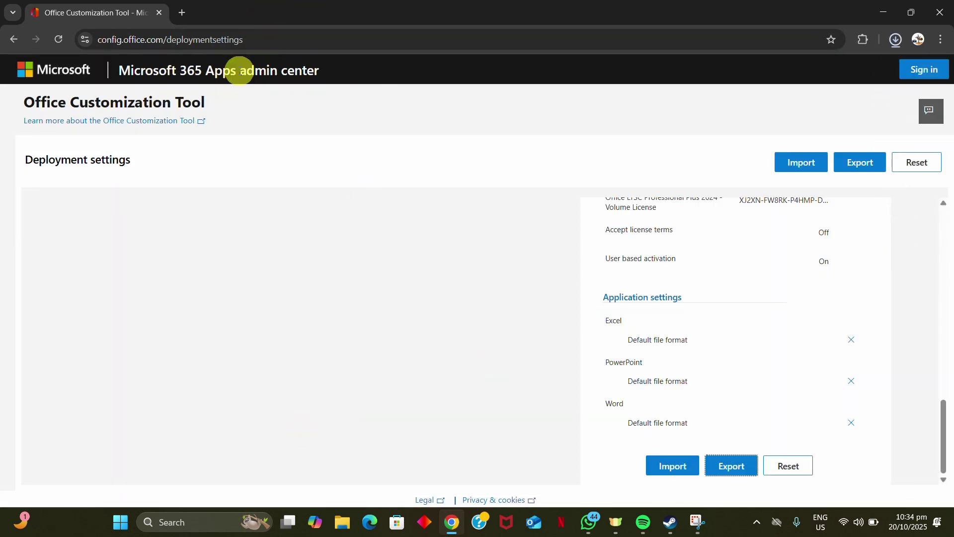
Step: Confirm Configuration.xml (1,207 B) finished downloading and open a new Google tab
left_click(897, 38)
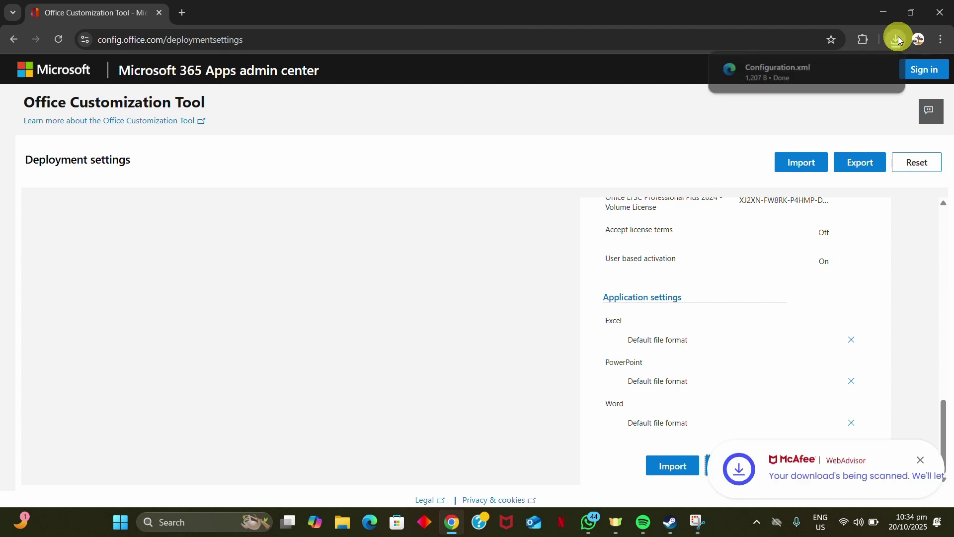
left_click(898, 39)
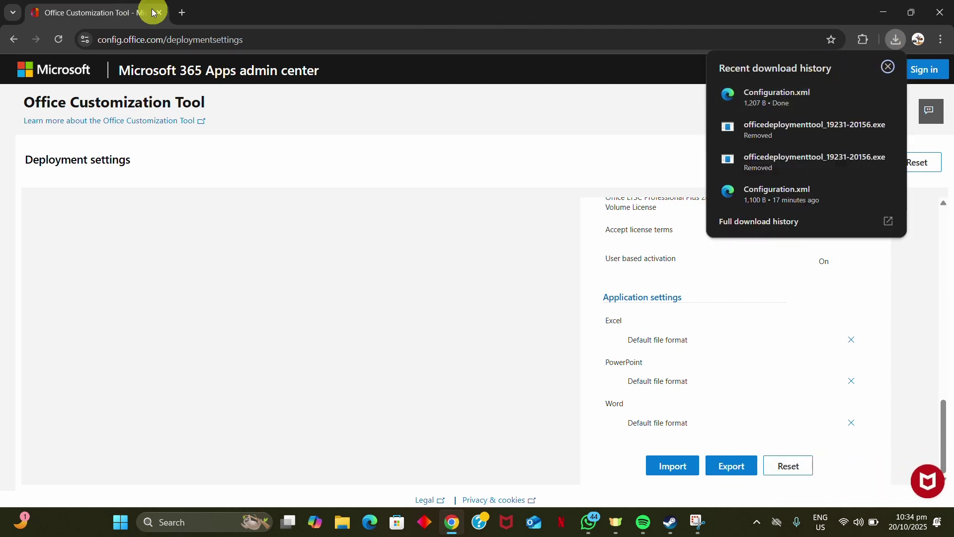
left_click(182, 14)
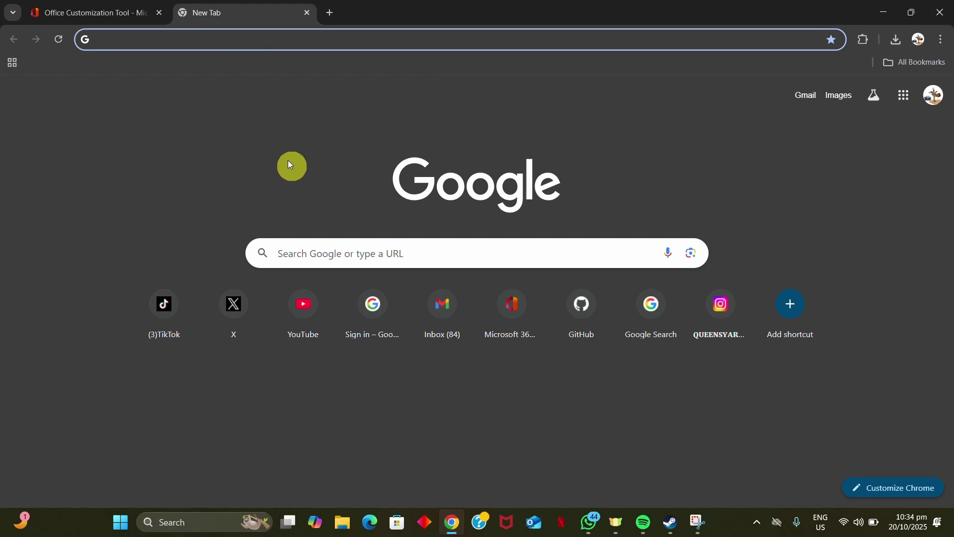
Step: Search 'microsoft deployment tool' and open the Office Deployment Tool Download Center page
left_click(341, 253)
type("mi")
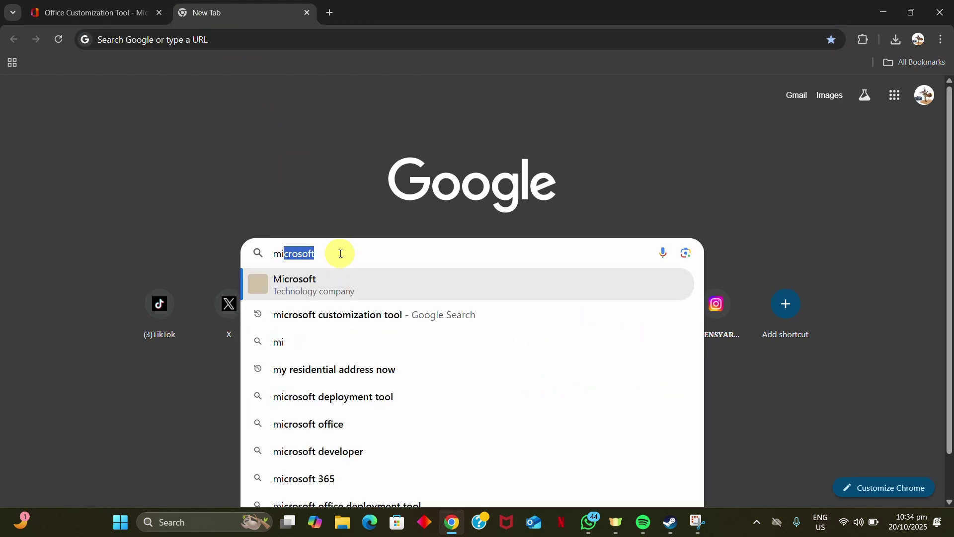
type("cros")
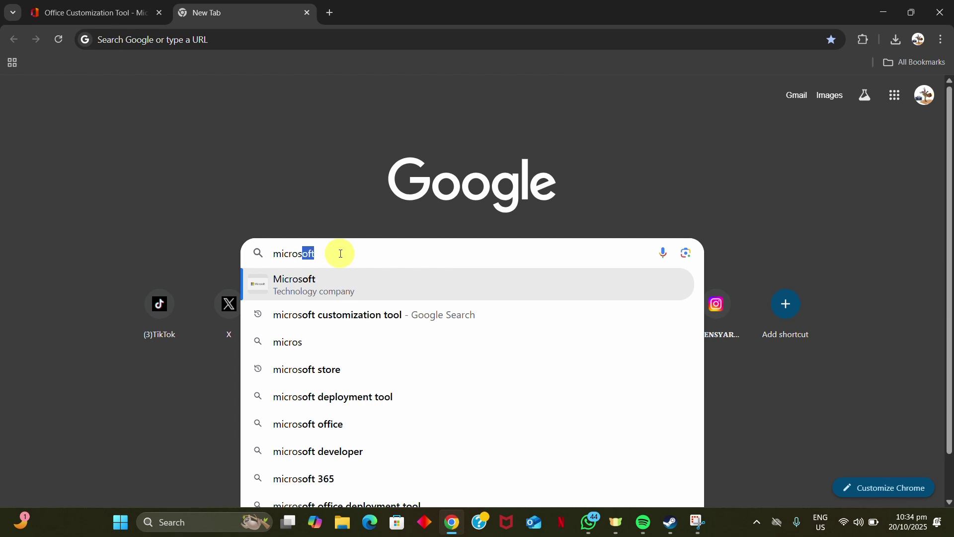
type("oft ")
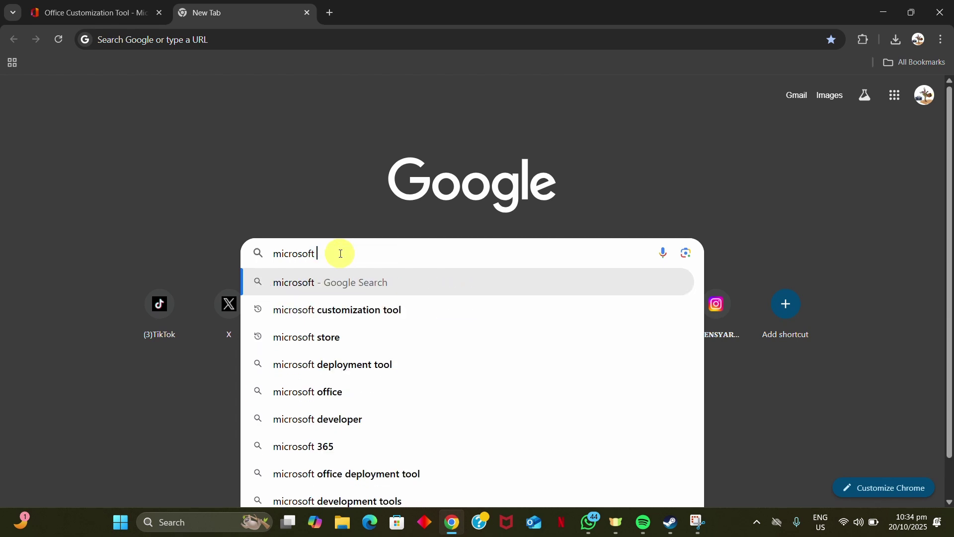
type("depl")
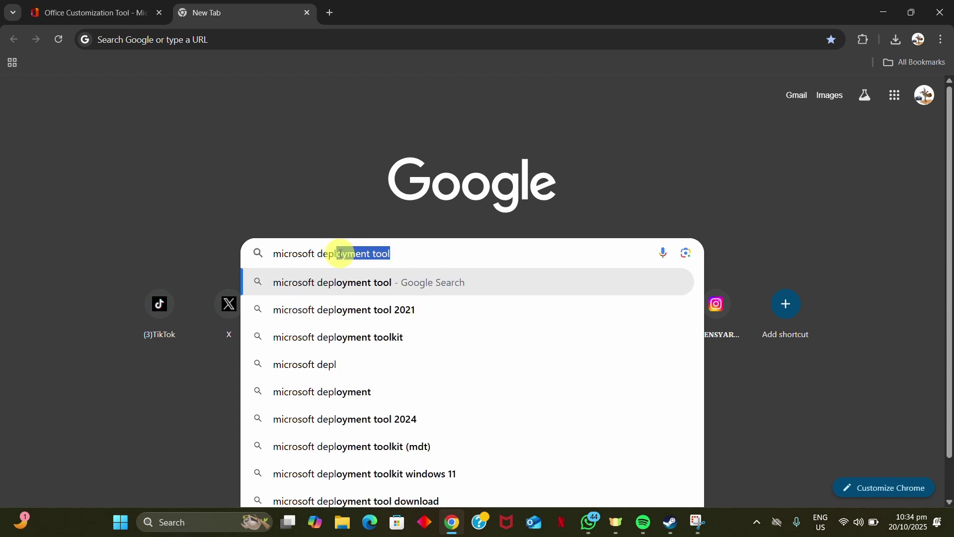
left_click(371, 287)
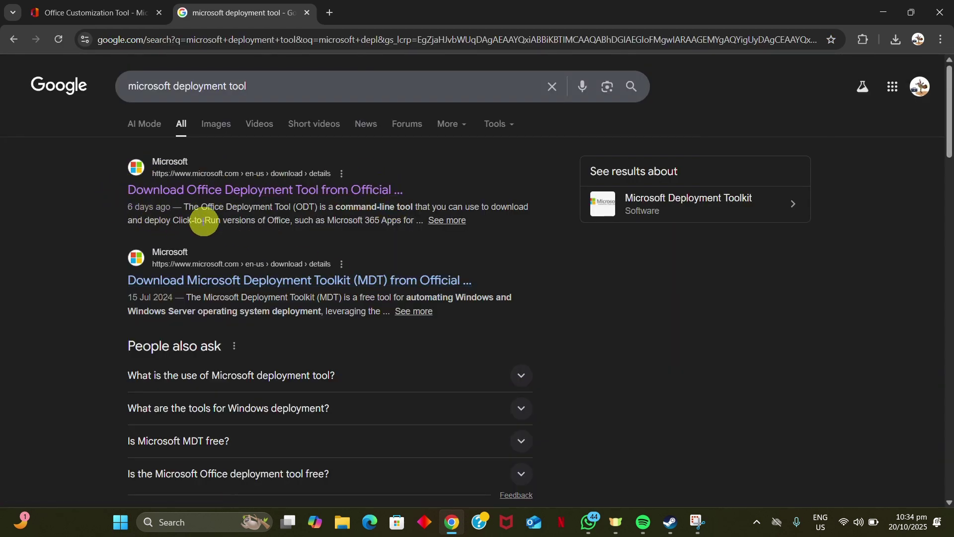
left_click(216, 192)
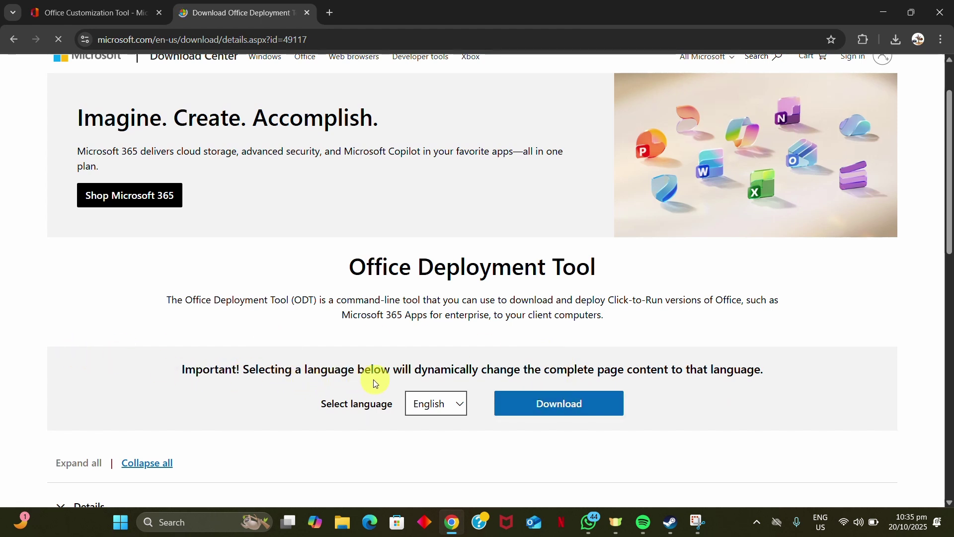
Step: Download officedeploymenttool_19231-20156.exe and show it in the Downloads folder
left_click(553, 403)
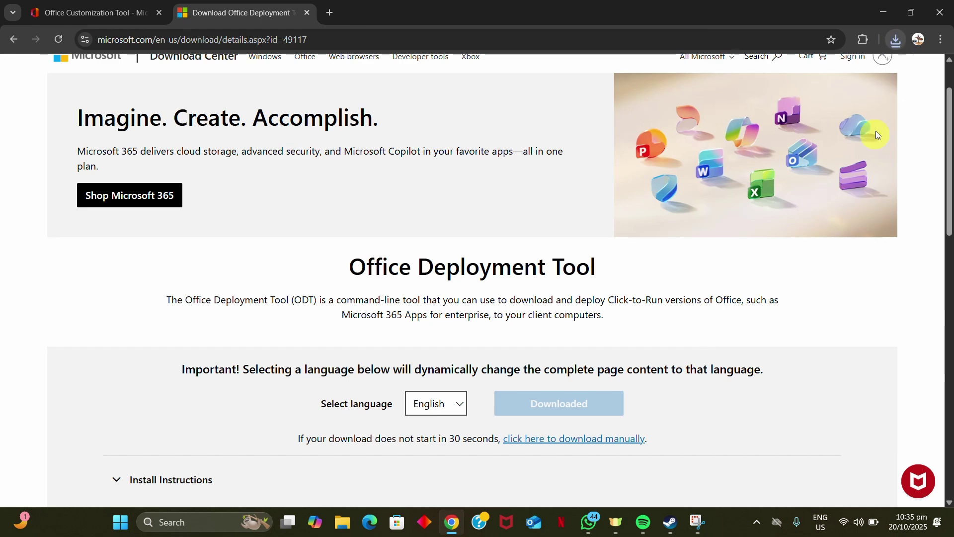
left_click(892, 42)
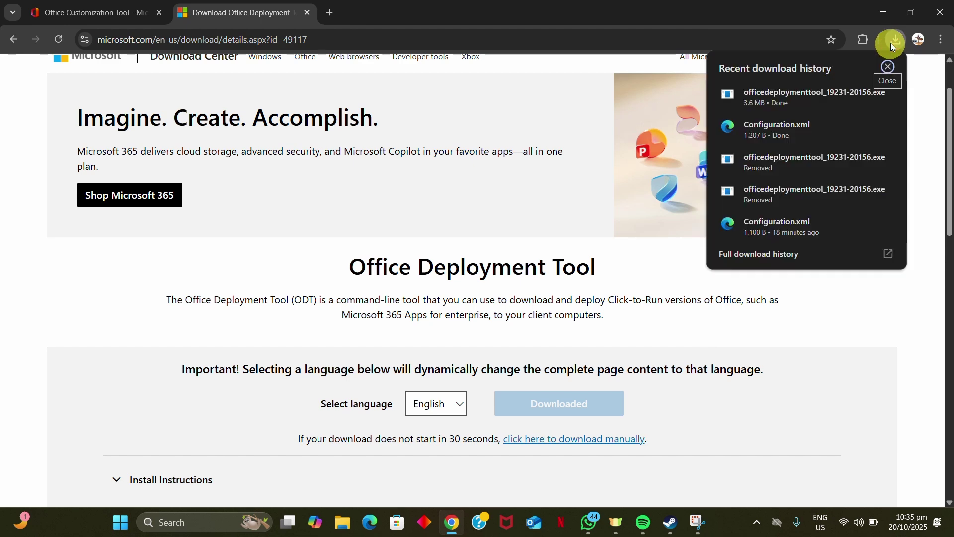
left_click(863, 94)
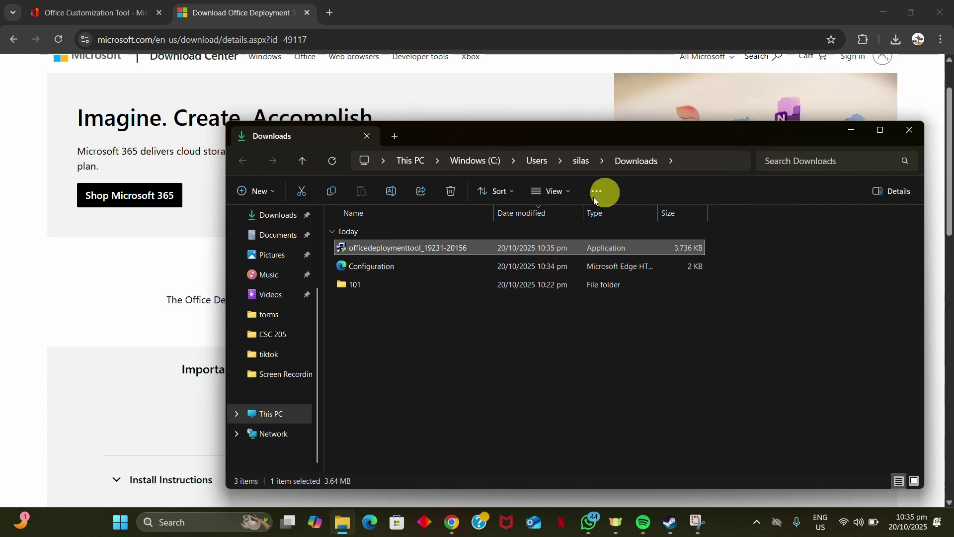
Step: Create a new folder named 'new office' in Downloads
right_click(743, 273)
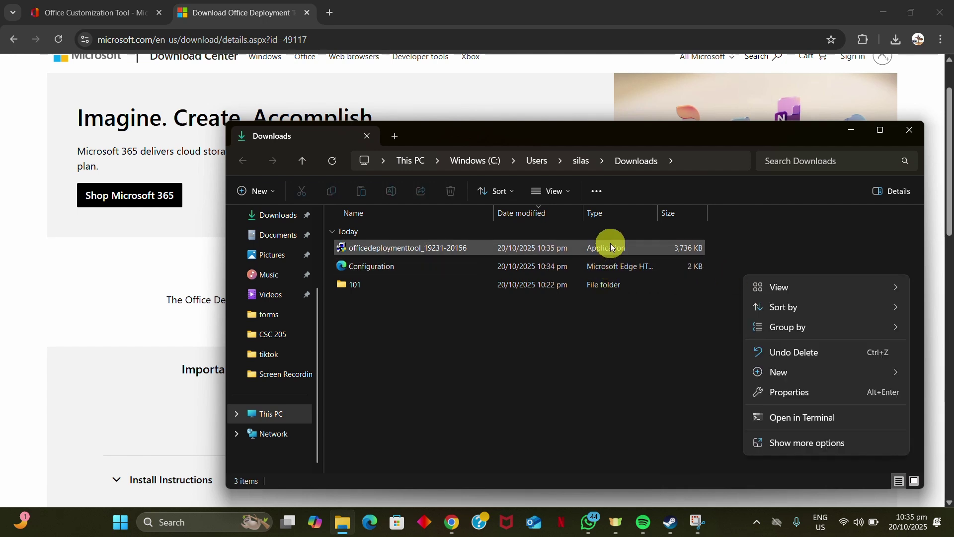
mouse_move(775, 370)
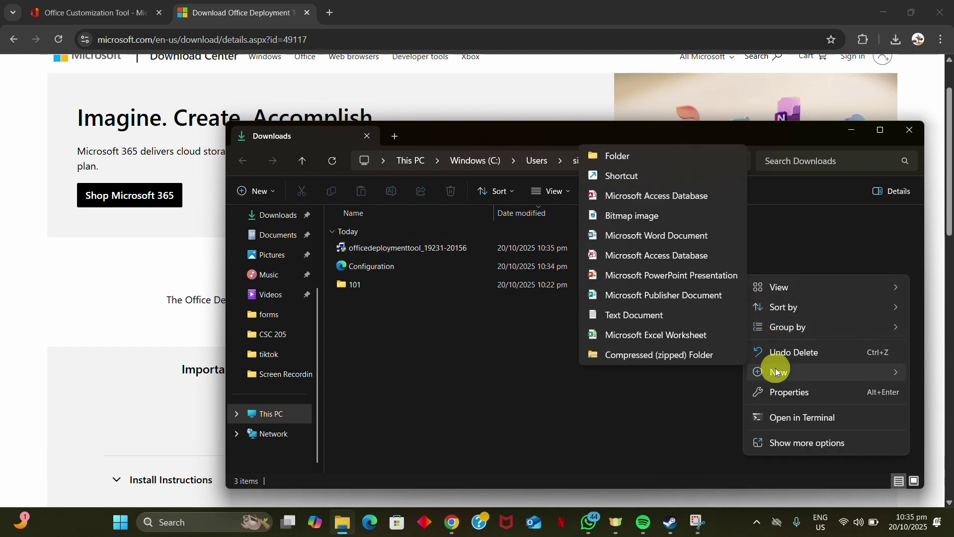
left_click(668, 153)
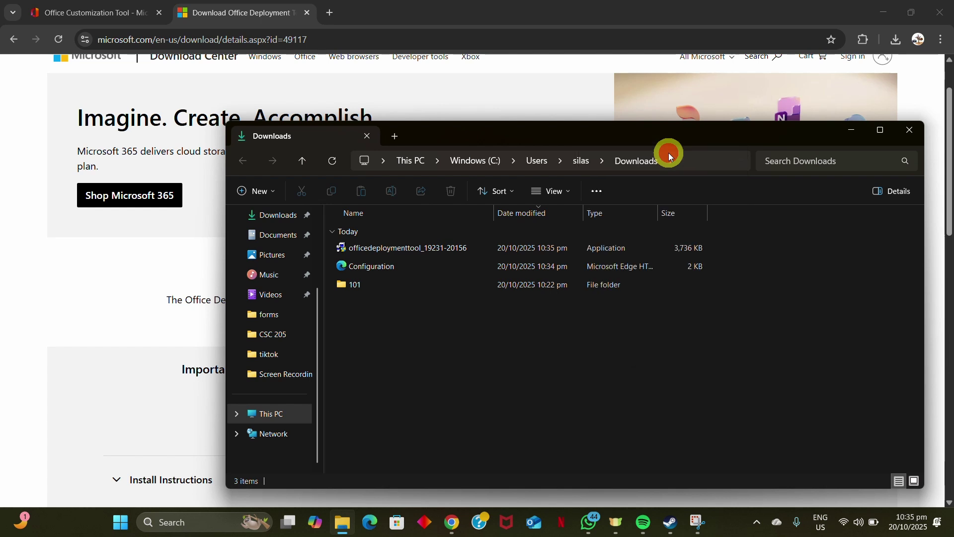
key("BackSpace")
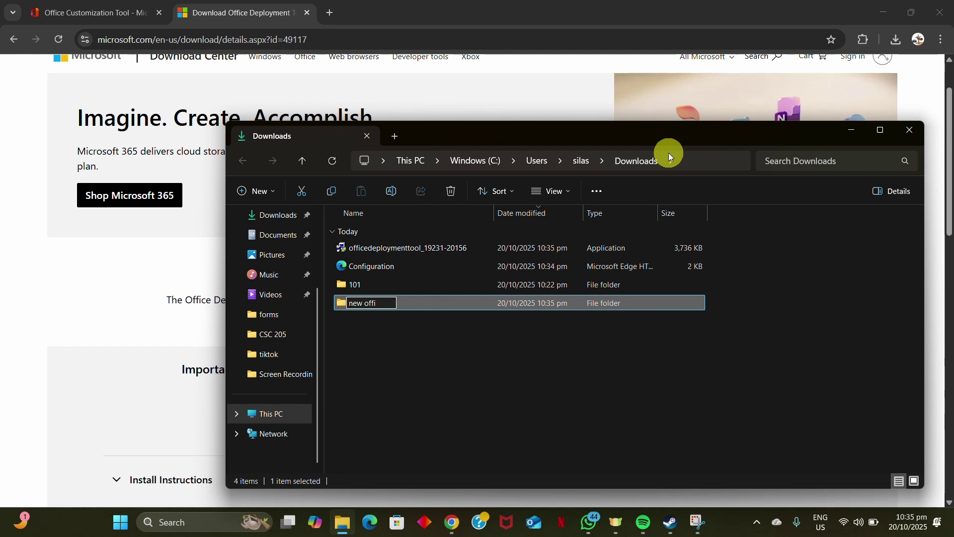
key("Return")
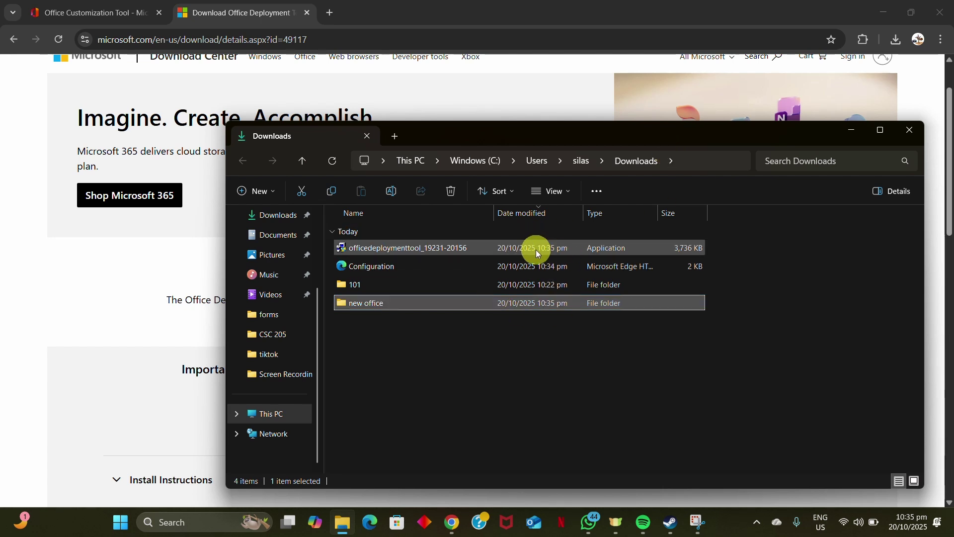
Step: Move officedeploymenttool and Configuration into 'new office' and run the deployment tool
left_click(563, 249)
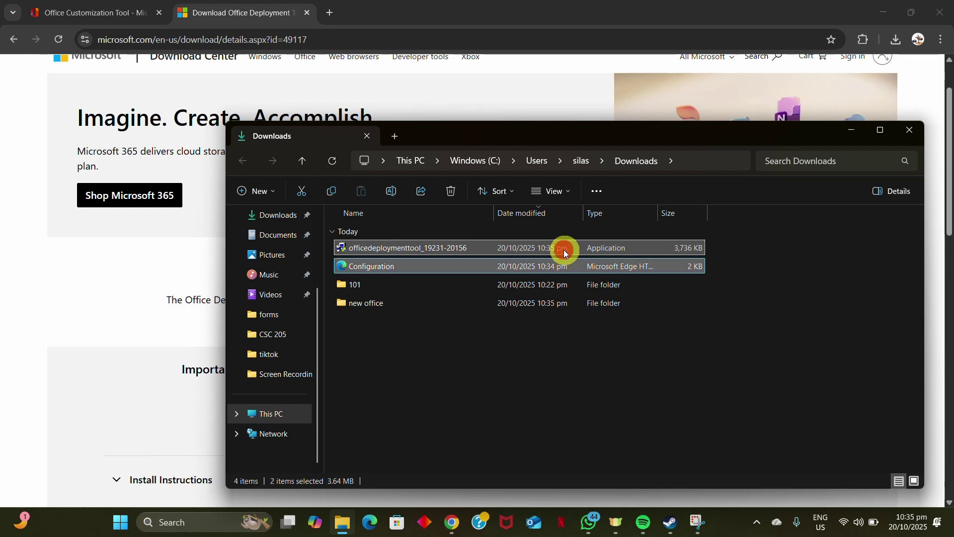
left_click_drag(566, 254, 521, 305)
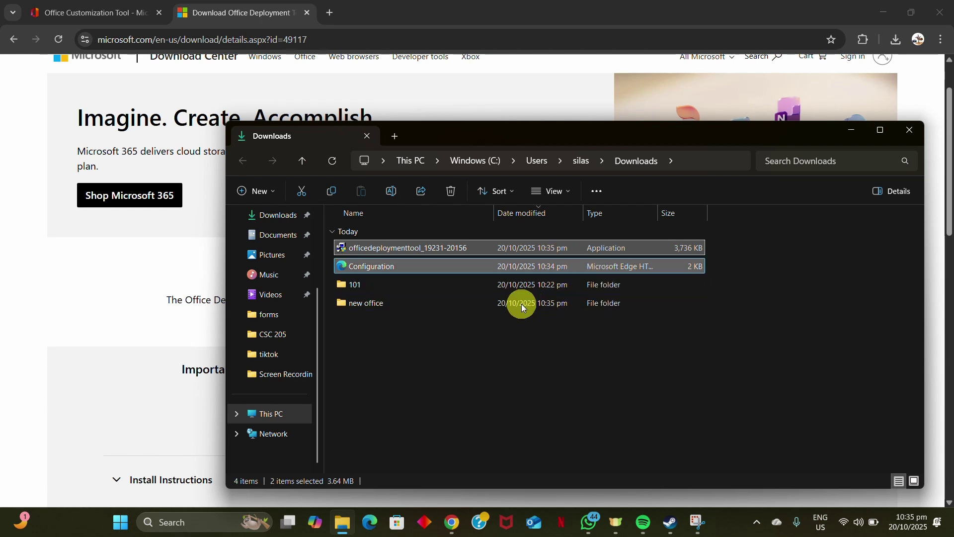
double_click(460, 269)
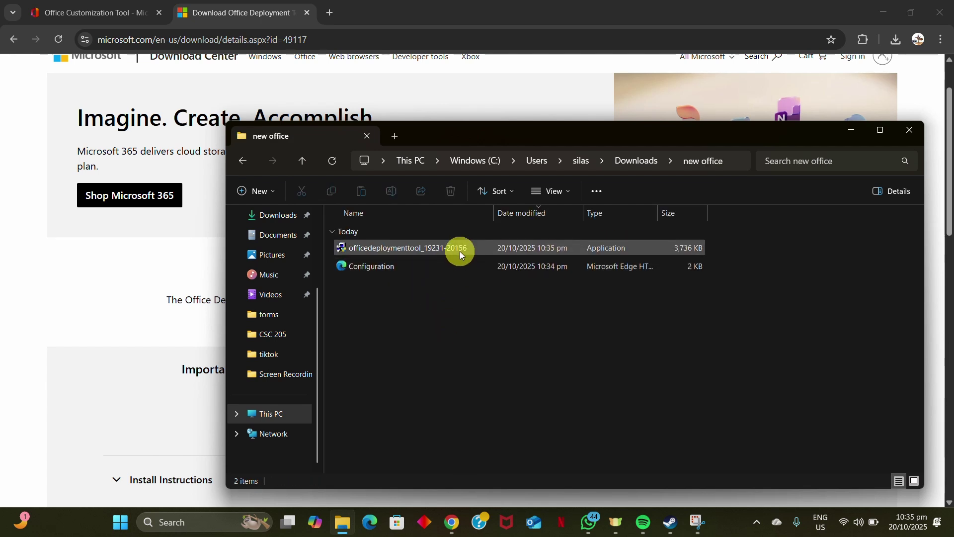
double_click(402, 249)
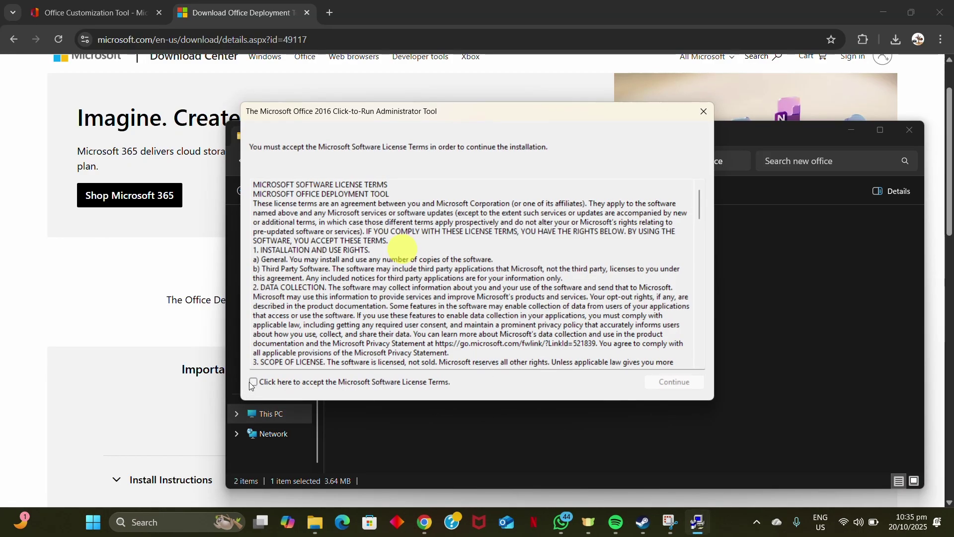
Step: Accept the Office Deployment Tool license terms and continue
scroll(364, 256, "down", 20)
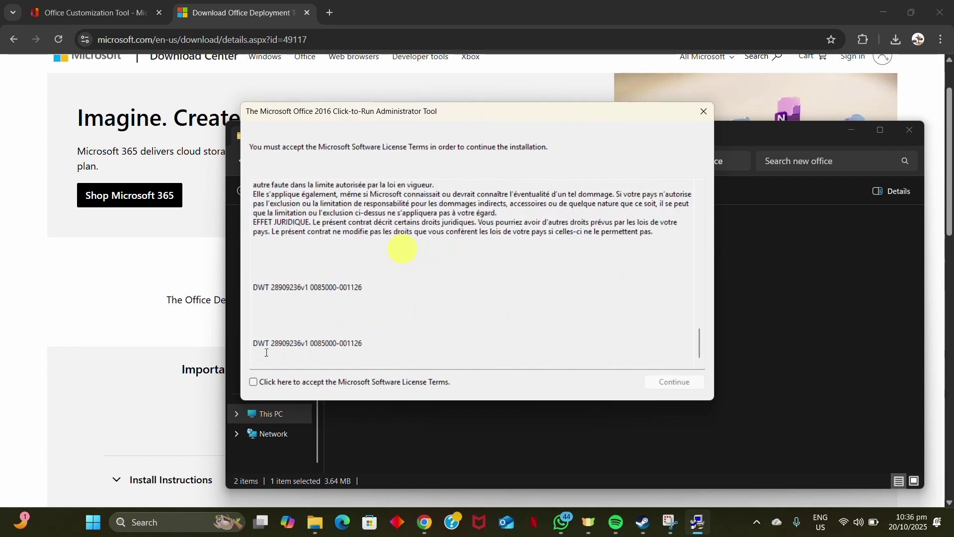
left_click(253, 382)
left_click(675, 382)
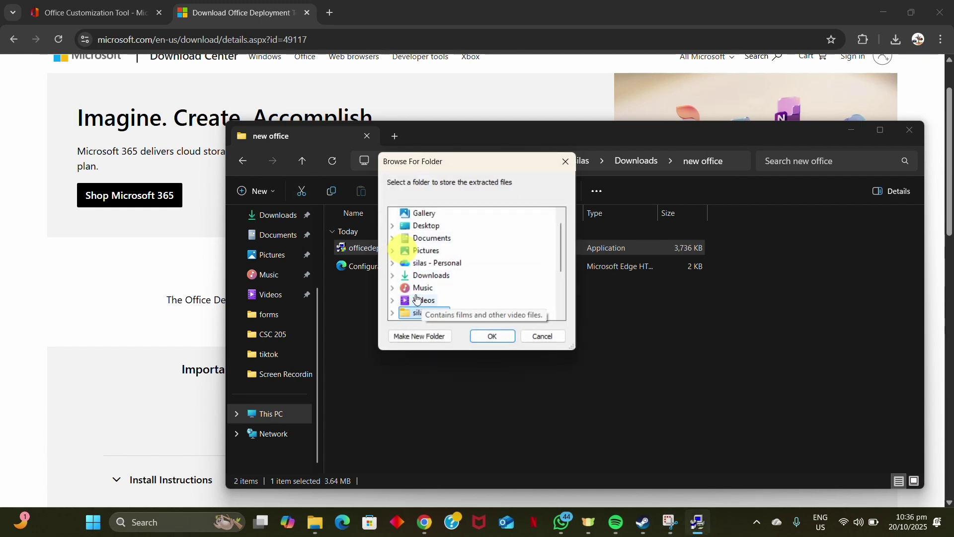
Step: Extract the deployment files into Downloads\new office and dismiss the success message
scroll(418, 299, "down", 2)
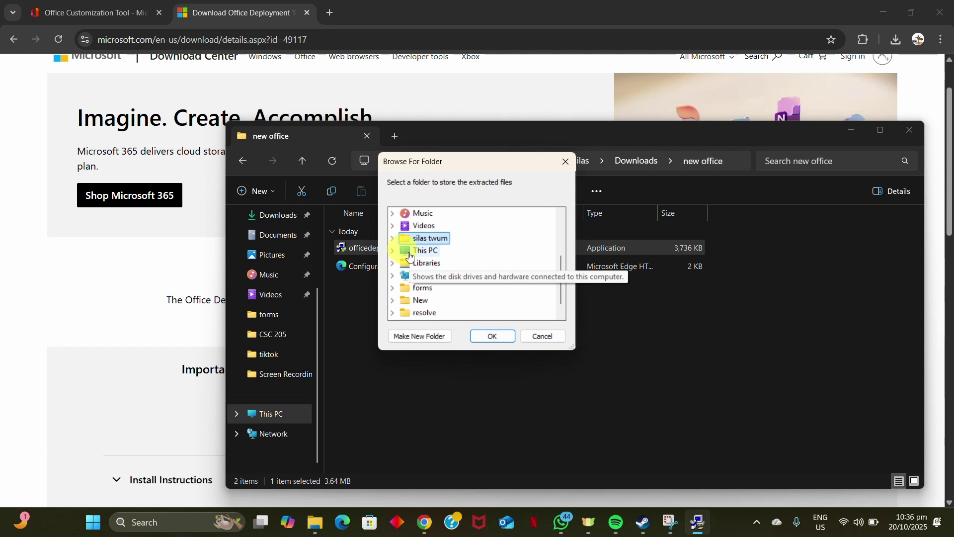
scroll(411, 258, "up", 2)
left_click(421, 277)
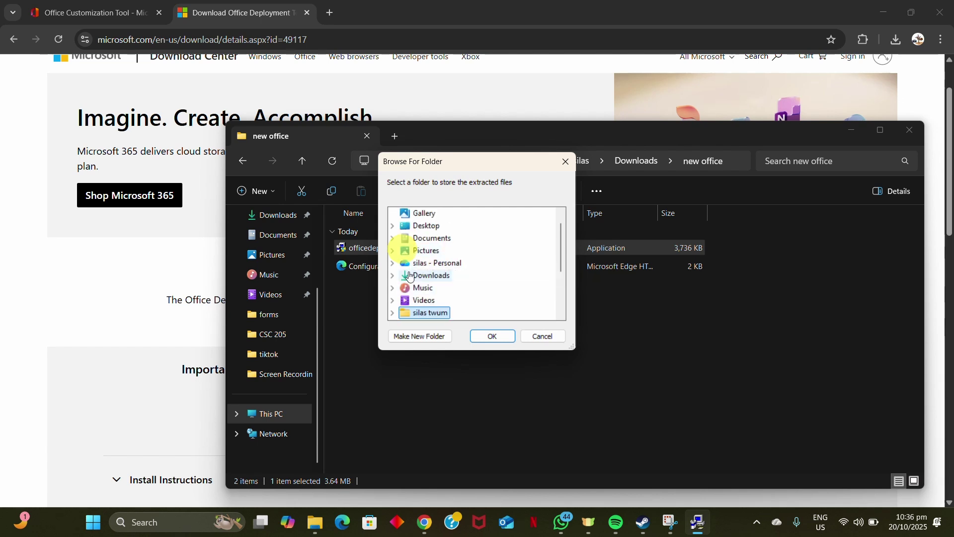
double_click(421, 278)
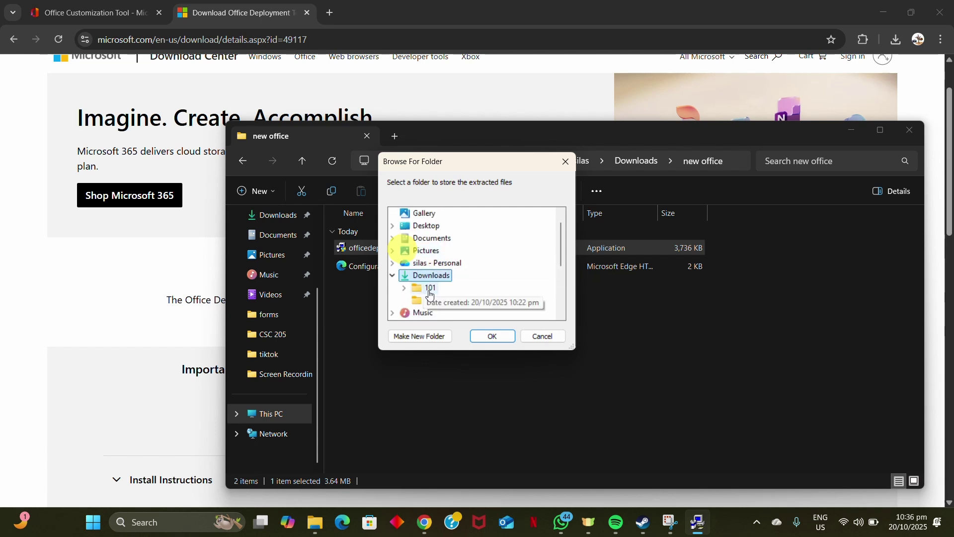
left_click(438, 305)
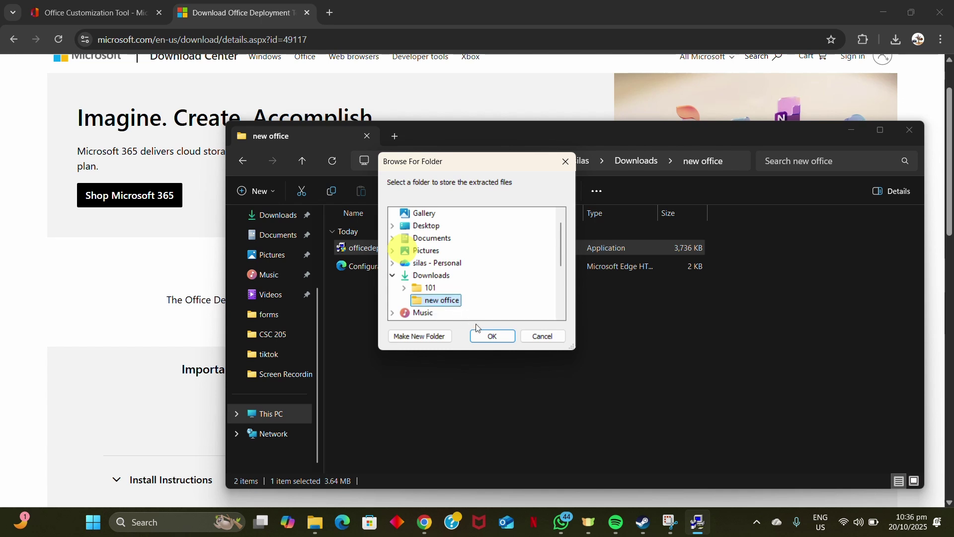
left_click(490, 337)
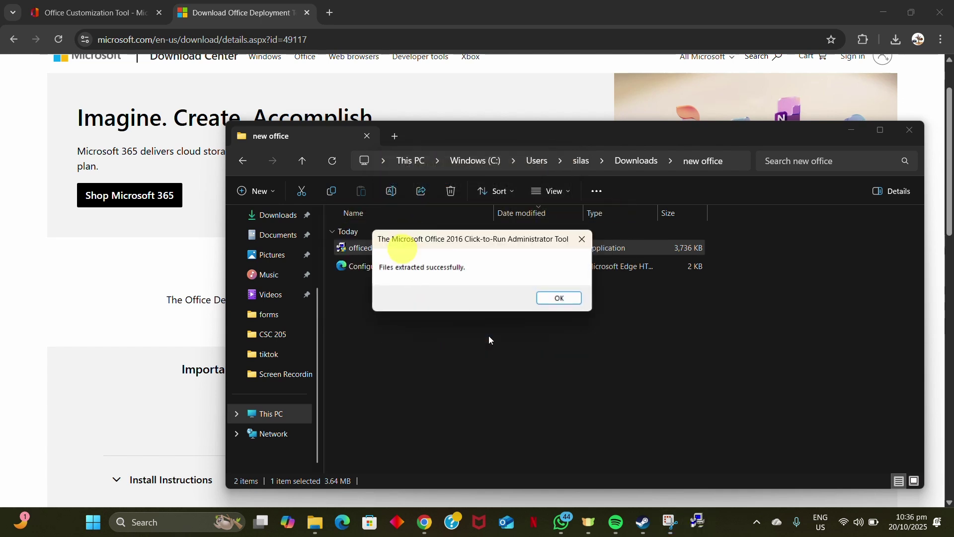
left_click(558, 299)
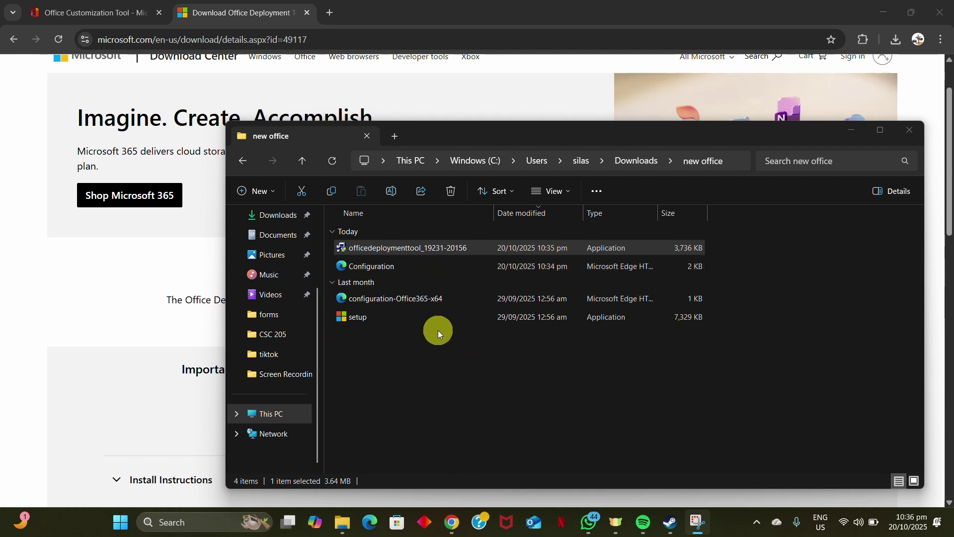
Step: Delete the officedeploymenttool installer and return to Downloads
double_click(421, 249)
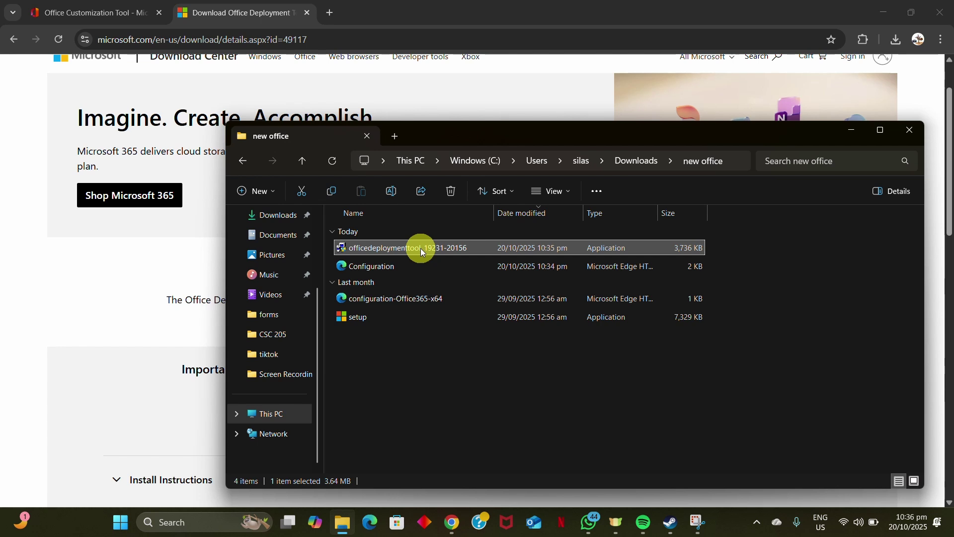
key("Delete")
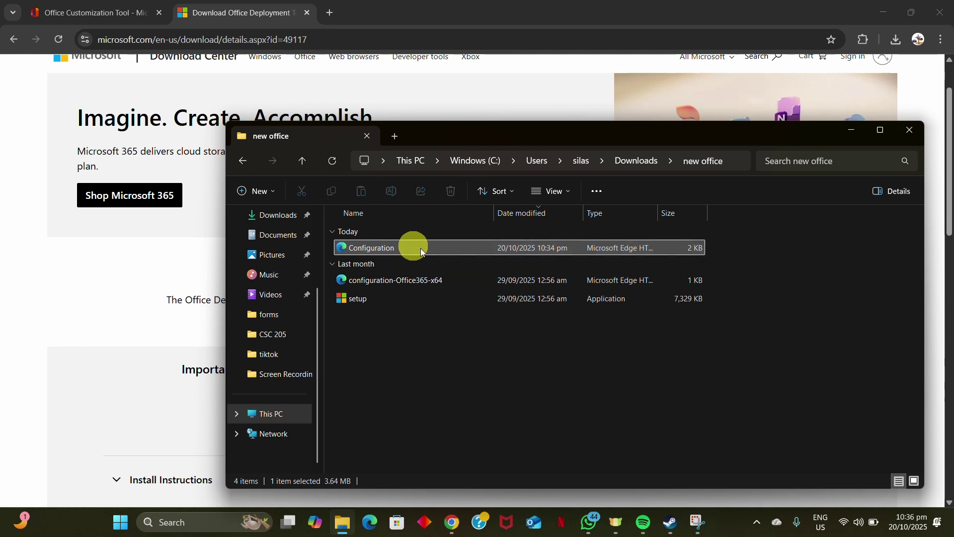
left_click(244, 161)
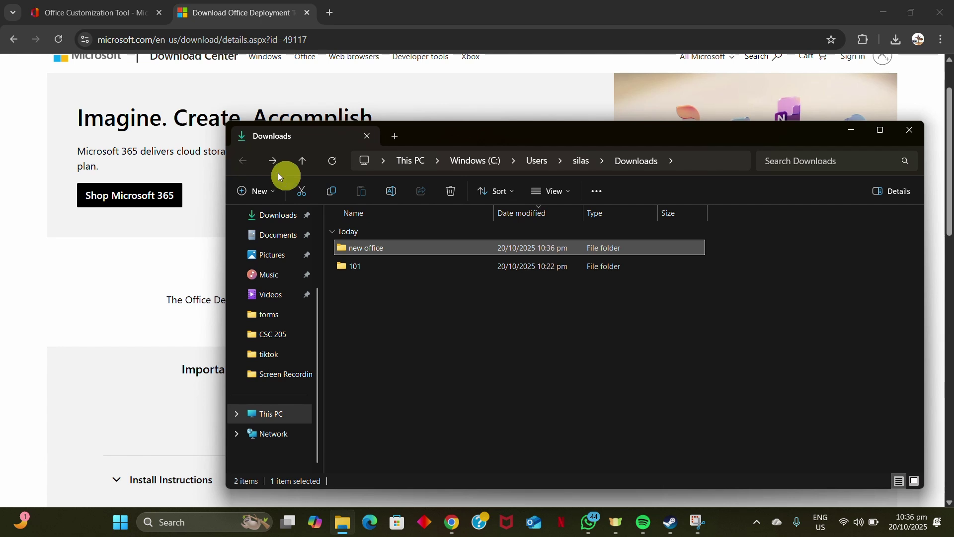
Step: Move the 'new office' folder to the root of Windows (C:) and open it there
left_click(466, 351)
left_click(419, 249)
key("ctrl+x")
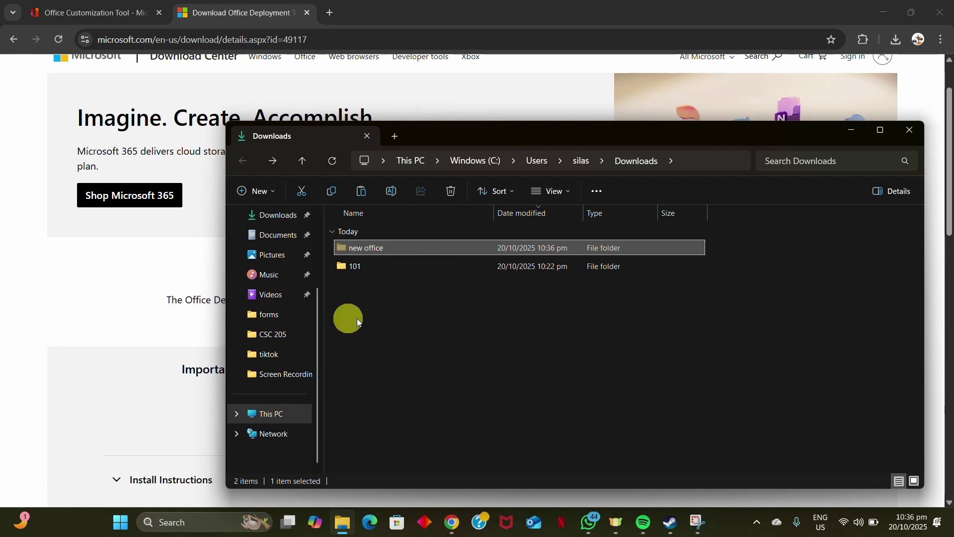
left_click(285, 421)
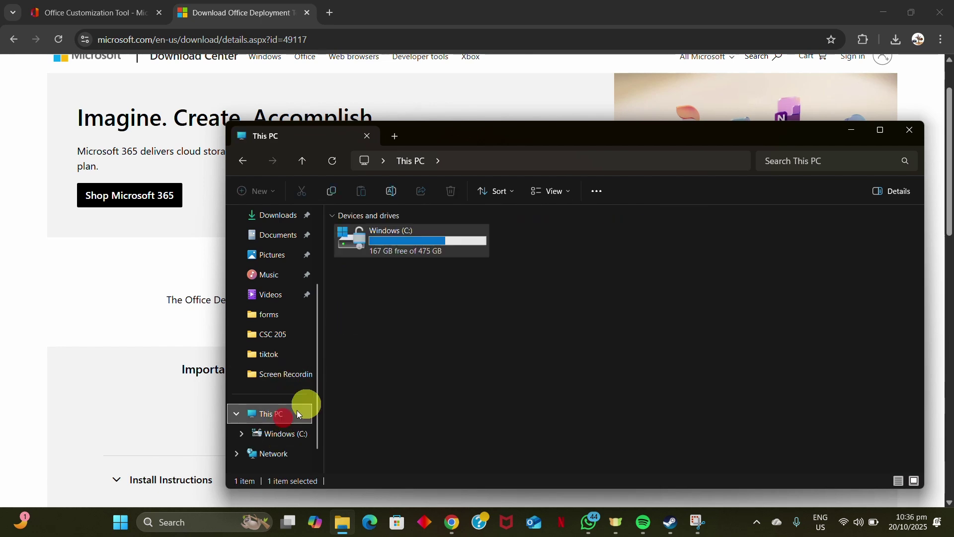
left_click(418, 245)
double_click(418, 245)
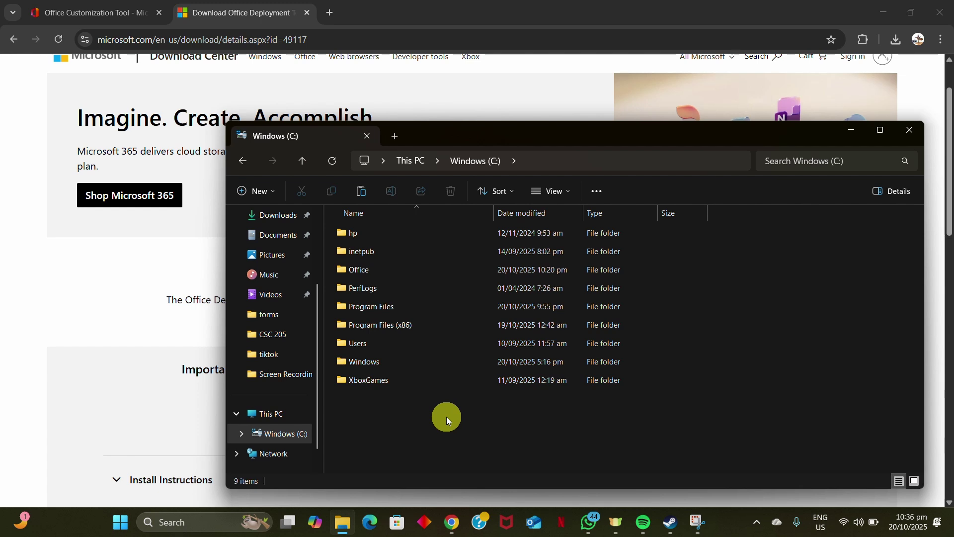
key("ctrl+v")
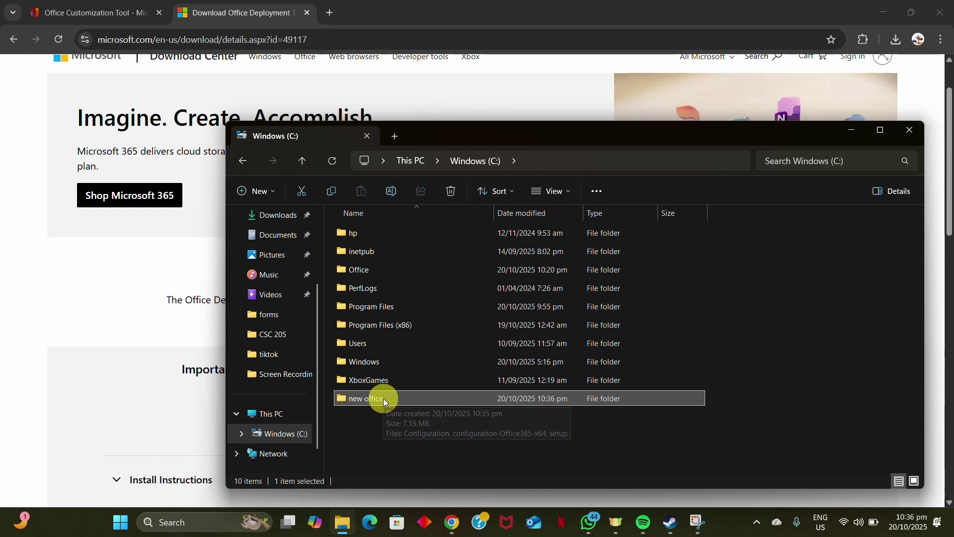
double_click(404, 402)
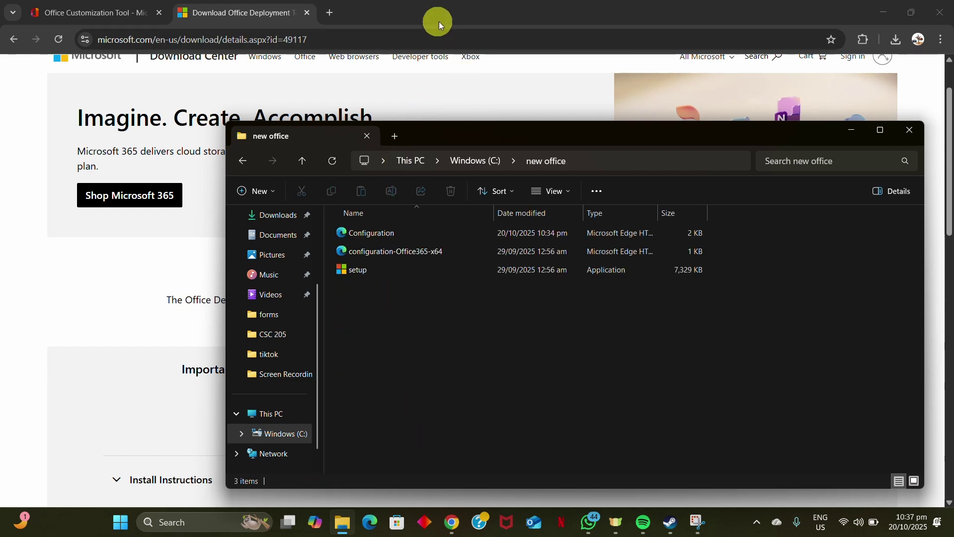
left_click(582, 161)
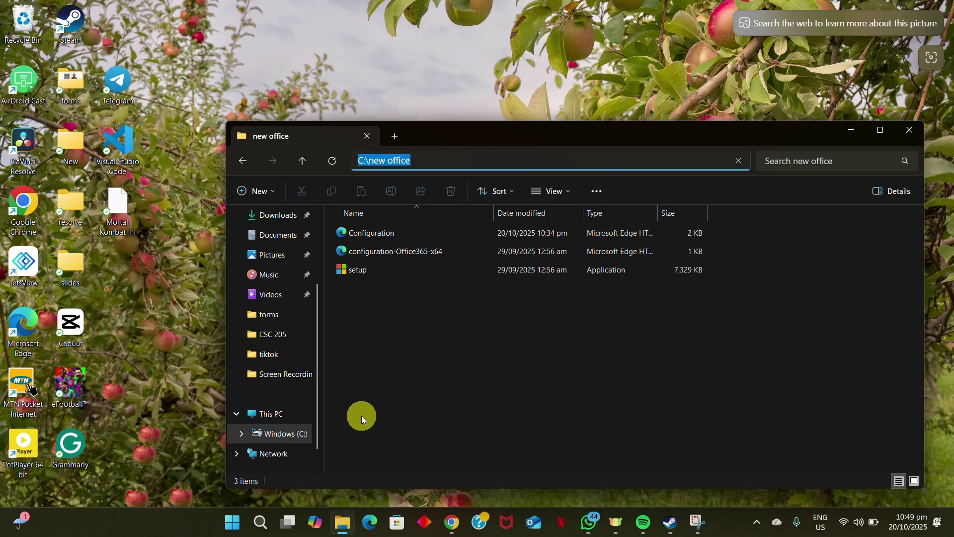
Step: Search for cmd and launch Command Prompt as administrator
left_click(263, 522)
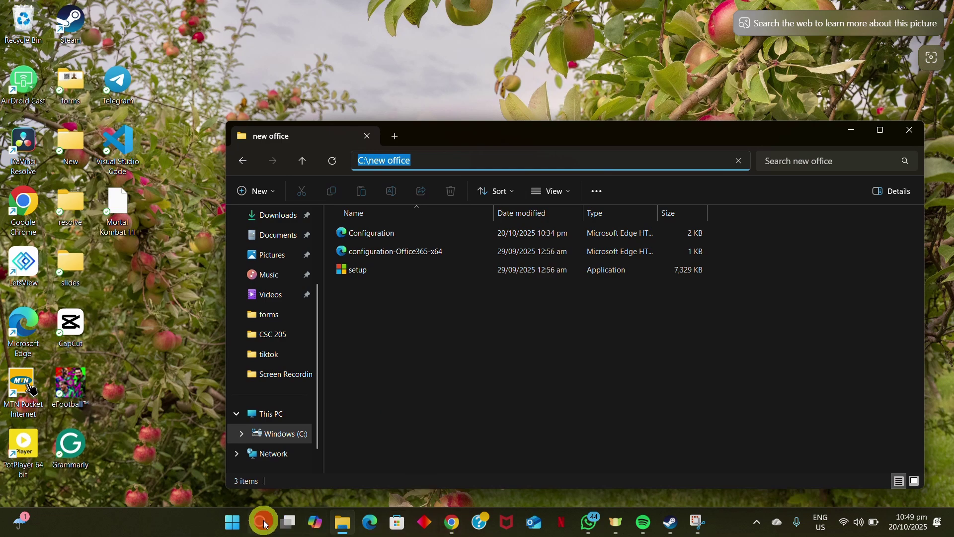
type("c")
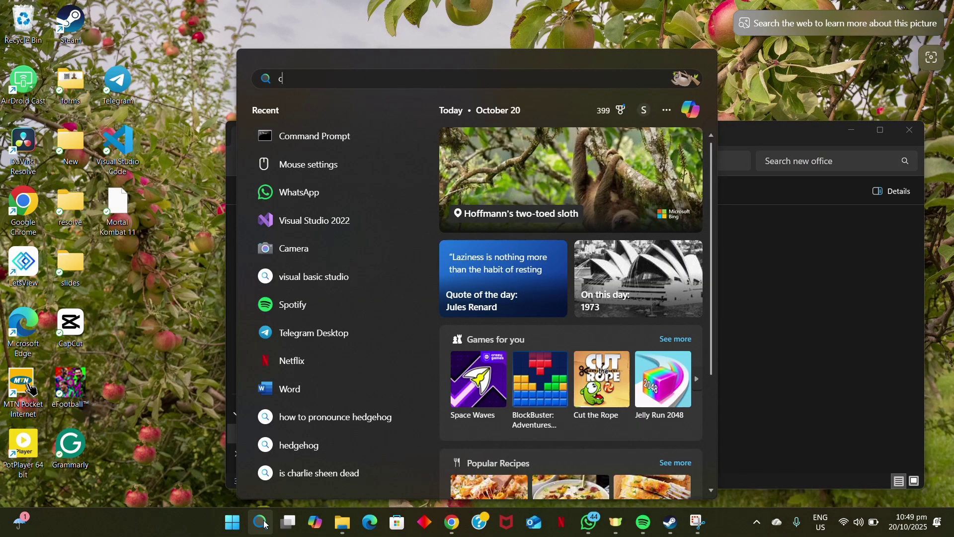
type("md")
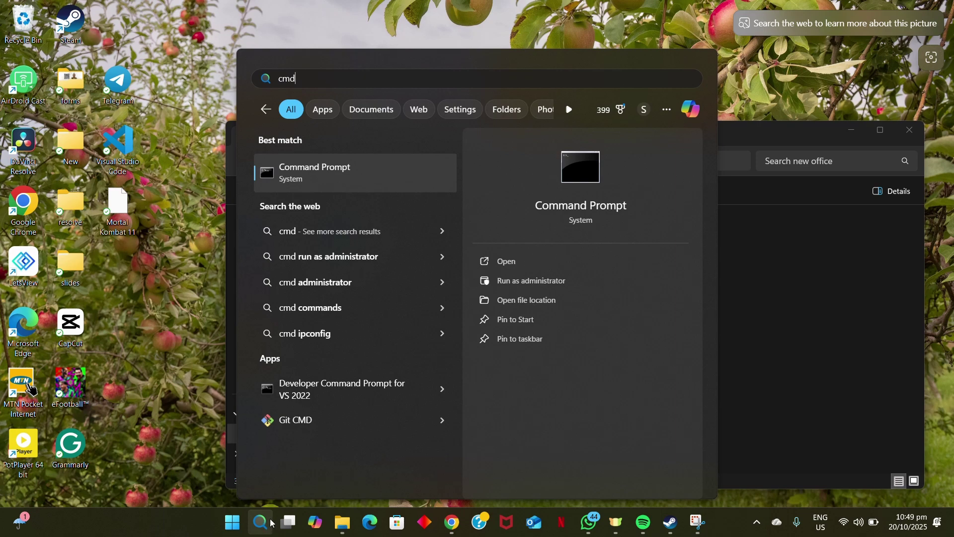
left_click(574, 283)
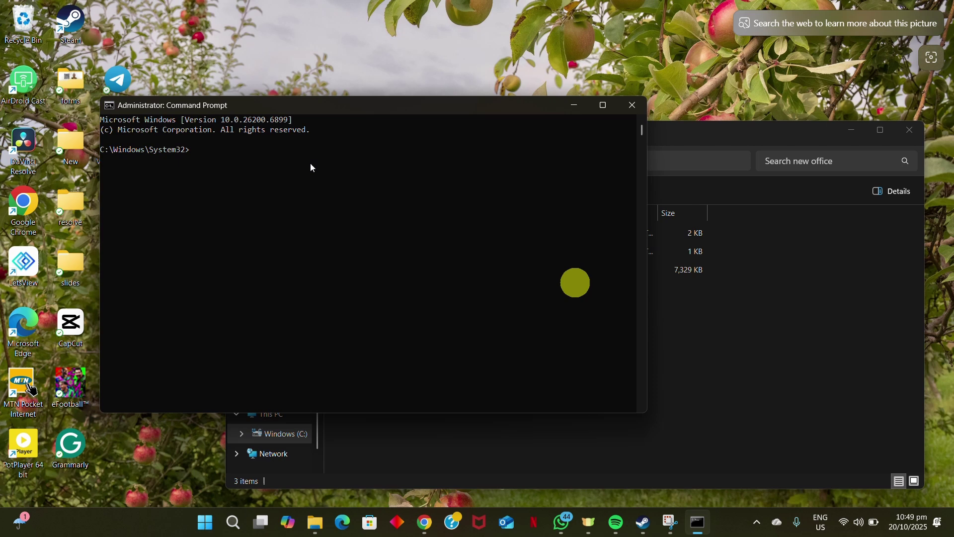
Step: Change the Command Prompt's working directory to C:\new office
left_click(312, 166)
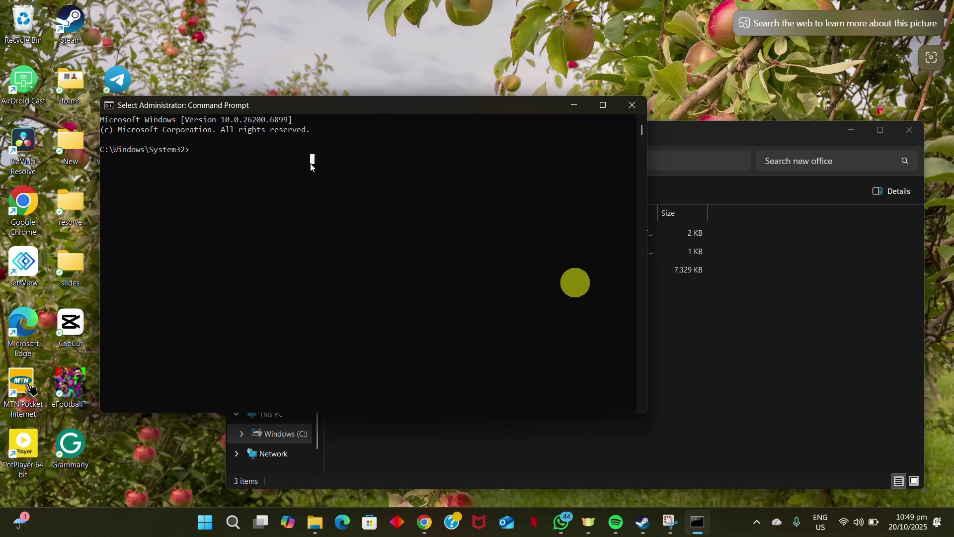
key("Escape")
type("cd")
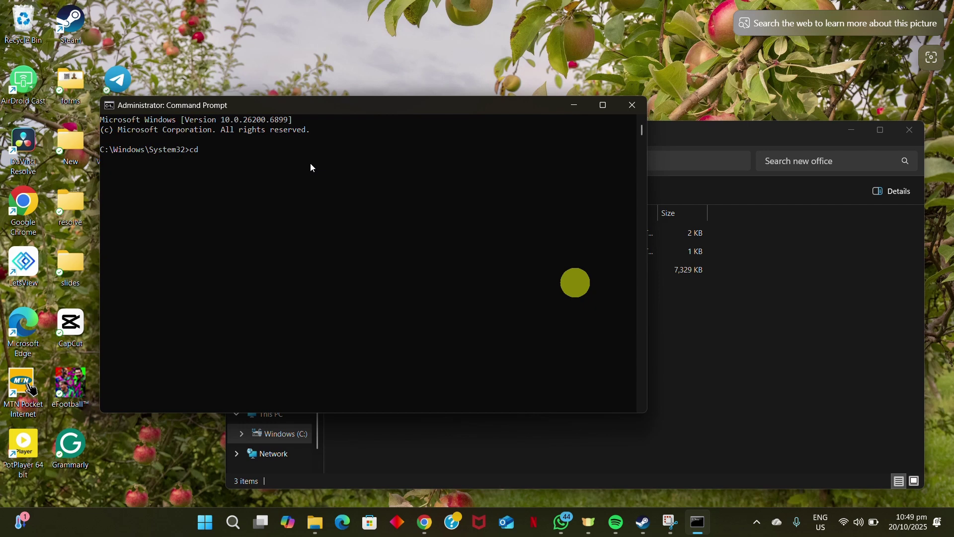
key("ctrl+v")
key("Return")
Step: Run setup /configure configuration.xml and dismiss the resulting 'We can't install' error
type("setup /con")
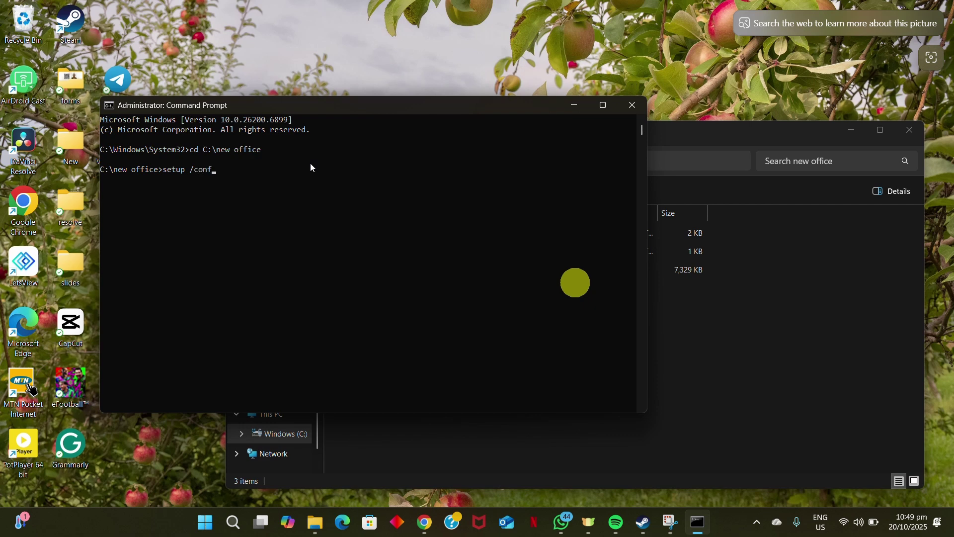
type("figure configura")
type("tion.xml")
key("Return")
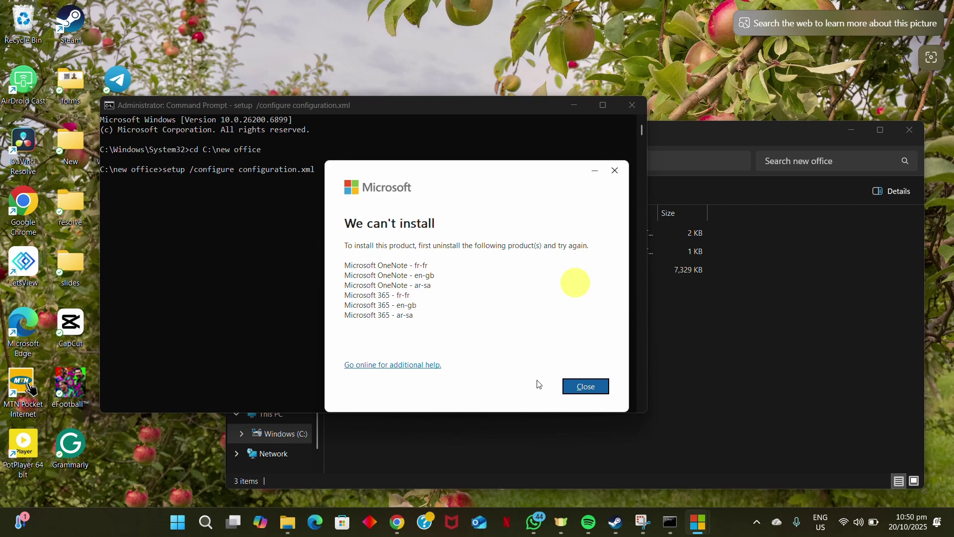
left_click(581, 387)
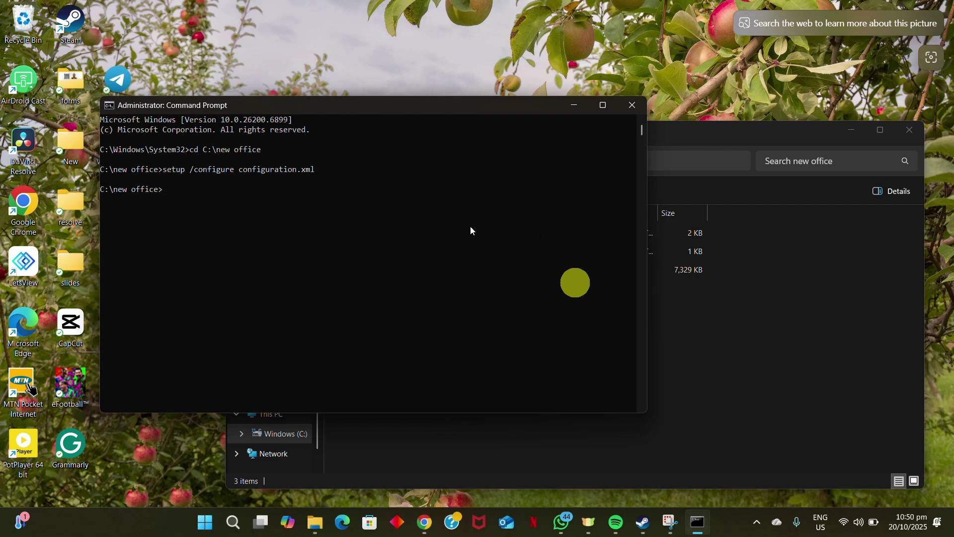
Step: Inspect the older Office folder on C: and return to the Windows (C:) root listing
left_click(754, 325)
left_click(242, 160)
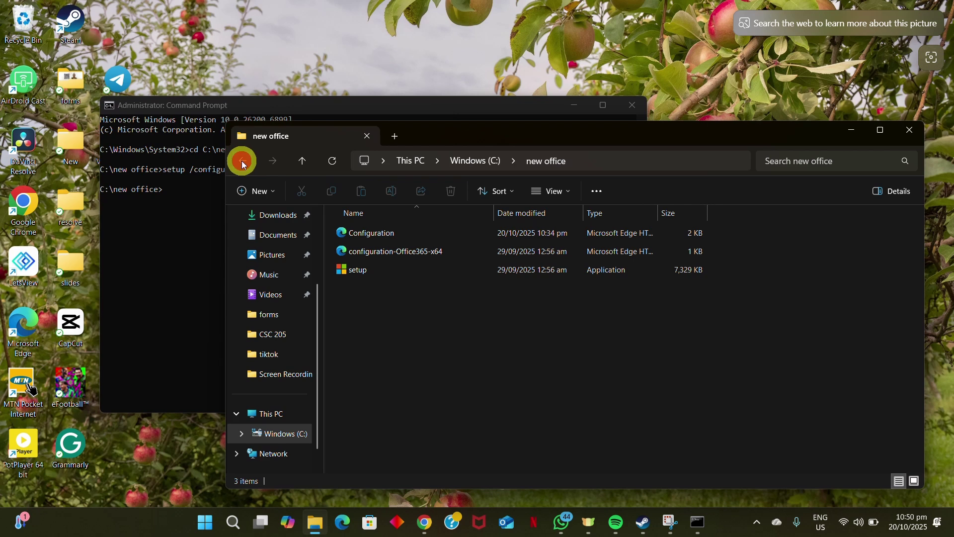
double_click(395, 287)
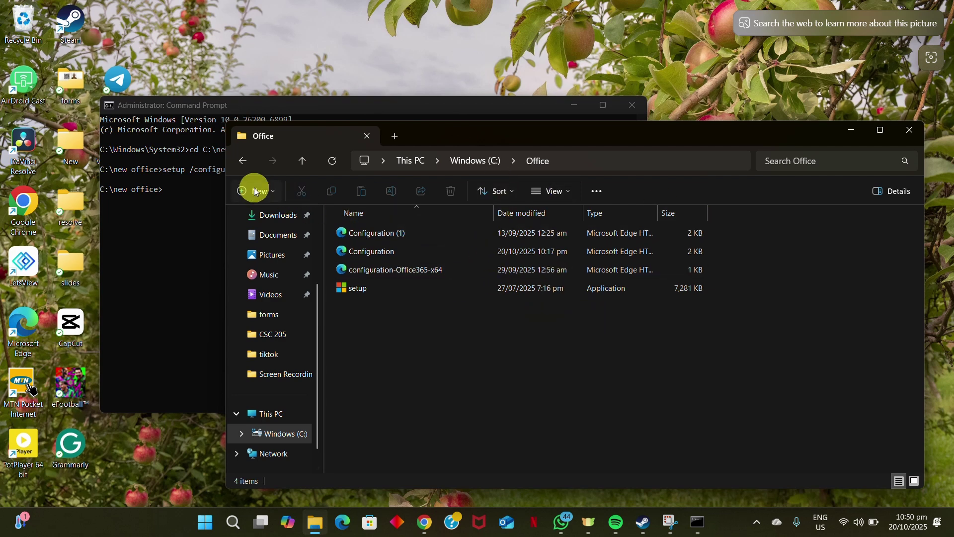
left_click(245, 163)
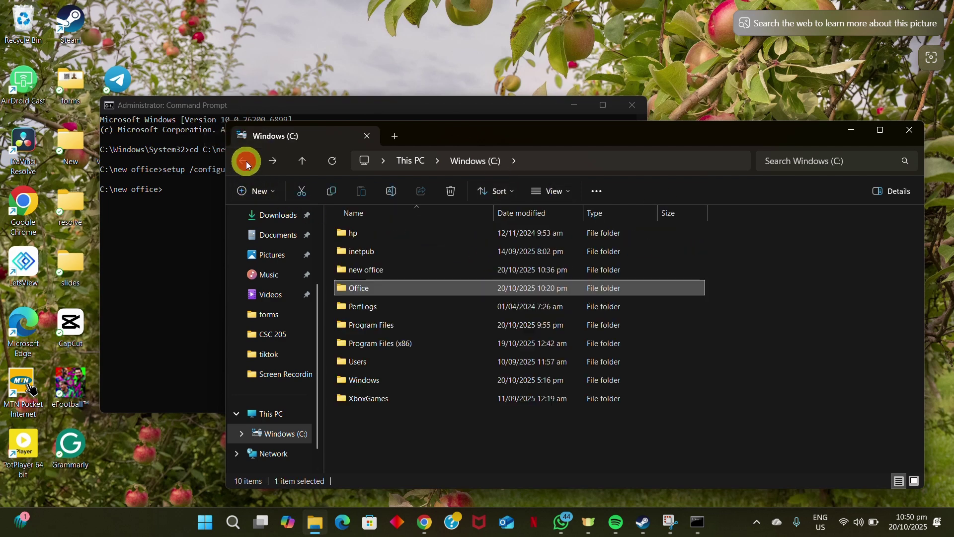